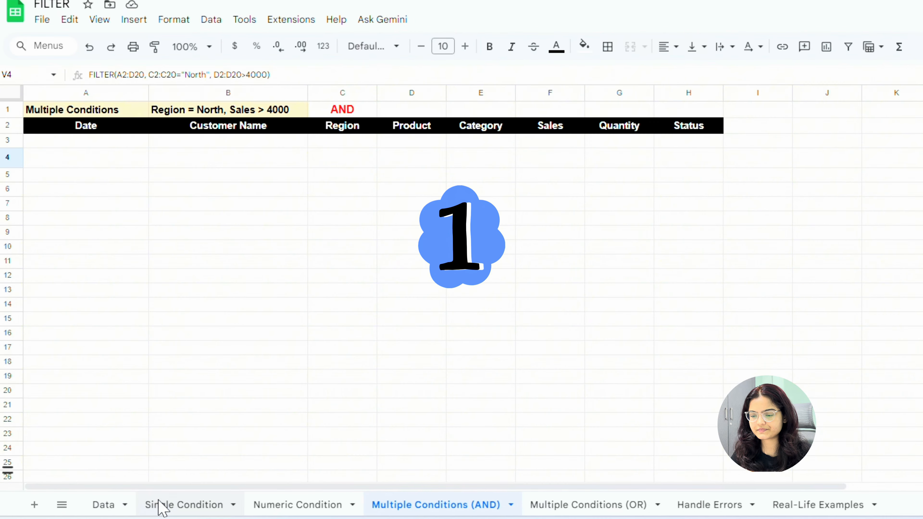
# - Open the Single Condition sheet and read the filtering requirement in cell B1
pyautogui.click(160, 506)
pyautogui.click(197, 127)
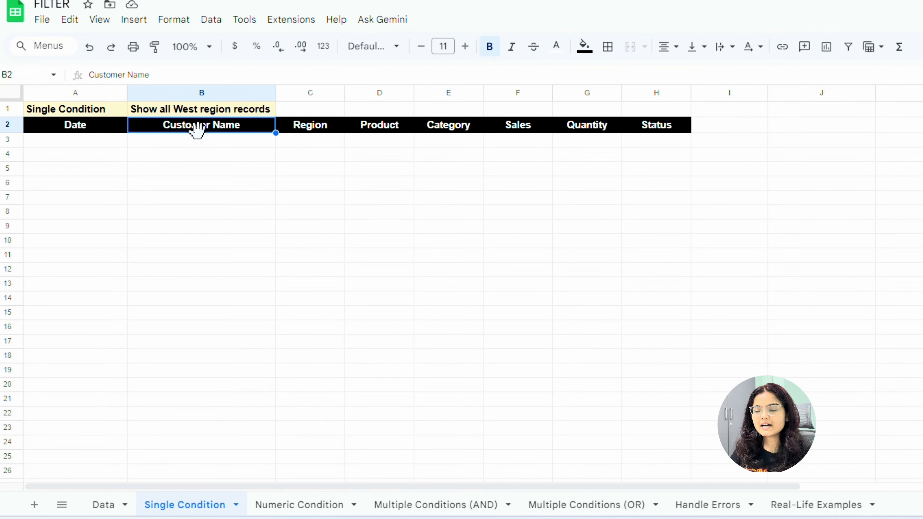
pyautogui.click(110, 144)
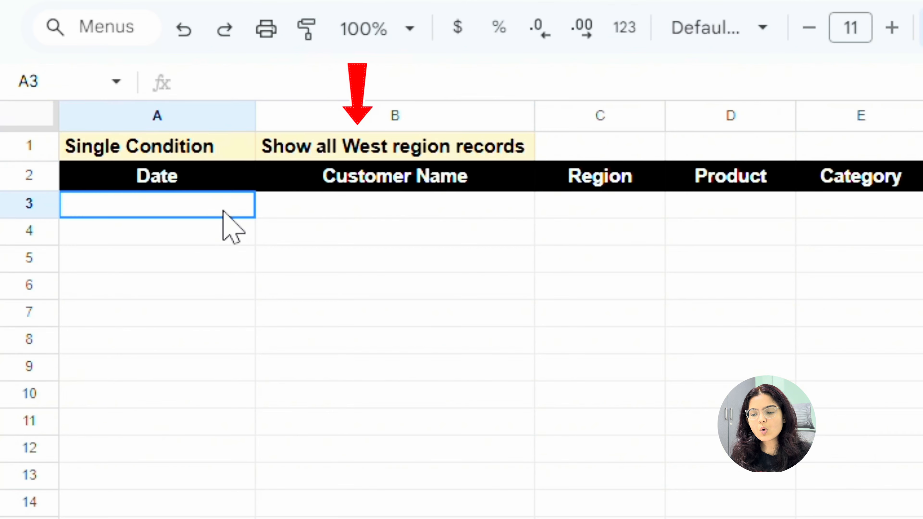
pyautogui.click(179, 113)
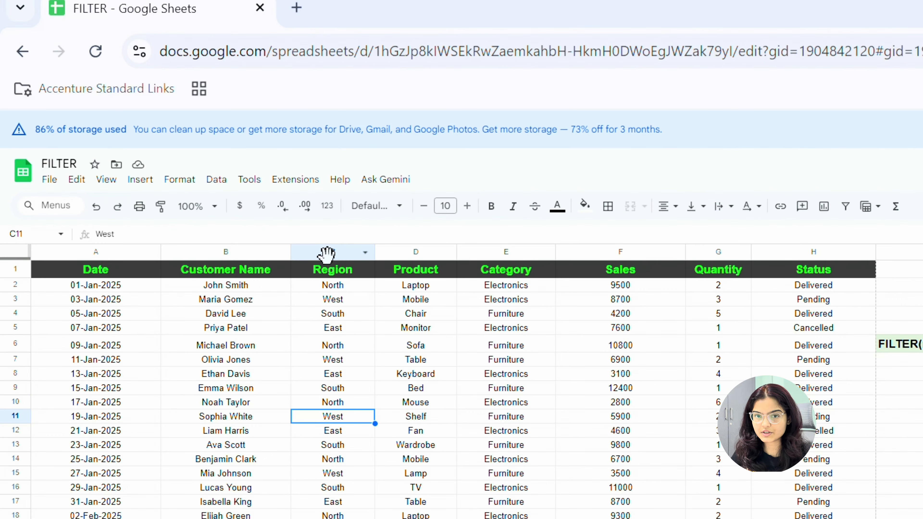
# - Examine the Region column of the Data sheet for the West entries
pyautogui.click(328, 251)
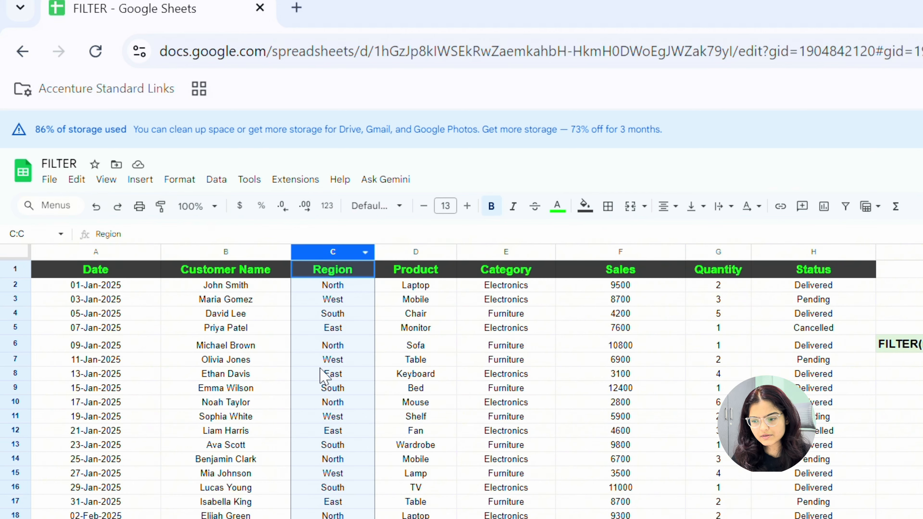
pyautogui.click(339, 301)
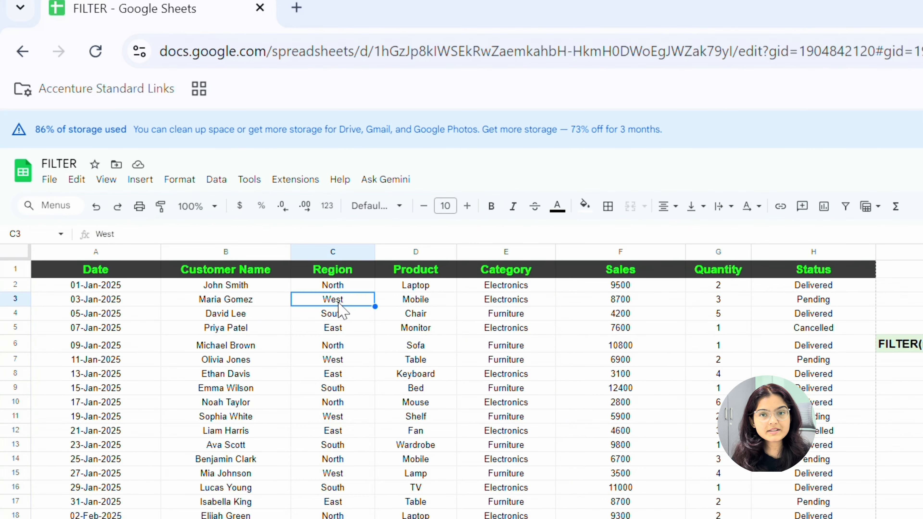
pyautogui.click(336, 362)
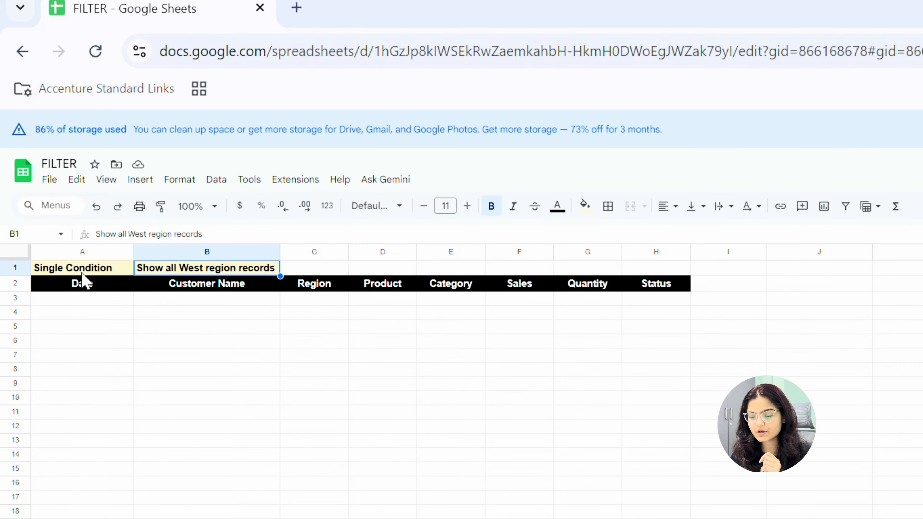
# - Start a FILTER formula in cell A3 of the Single Condition sheet, using Data!A:H as the range
pyautogui.click(87, 302)
pyautogui.write('=filter')
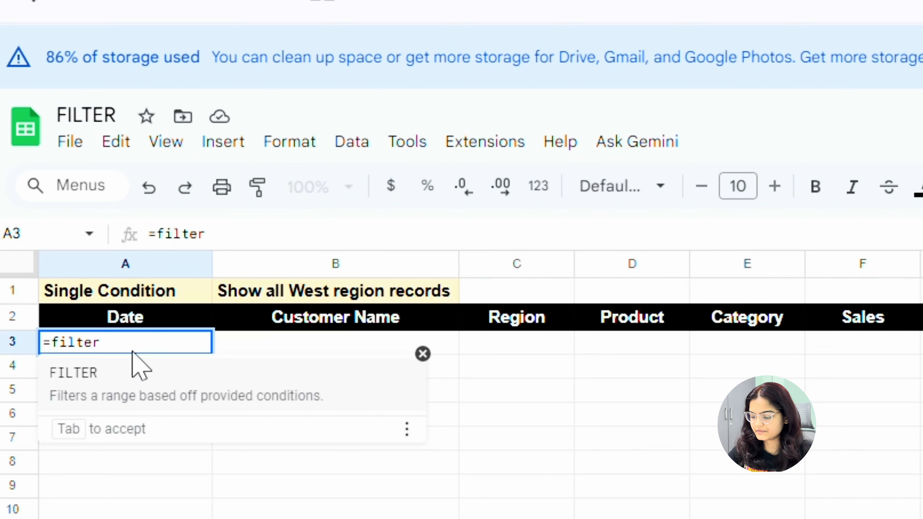
pyautogui.press('Tab')
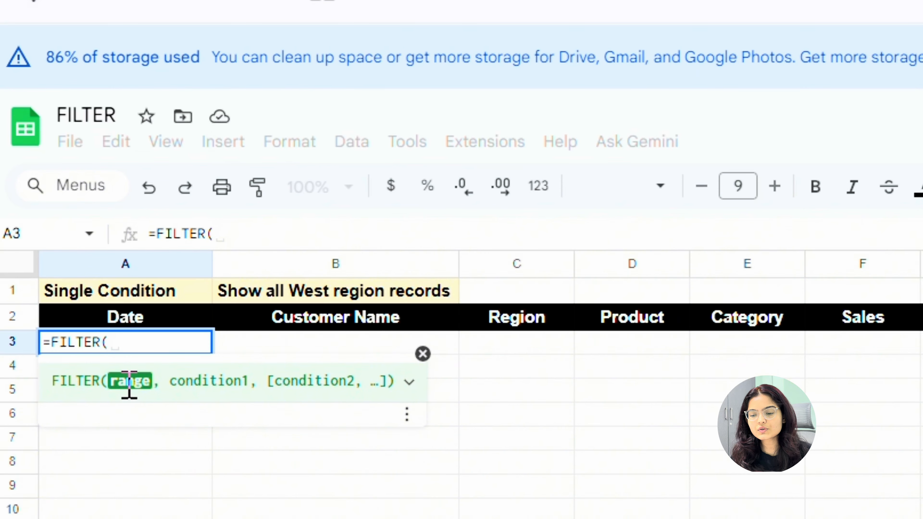
pyautogui.click(53, 508)
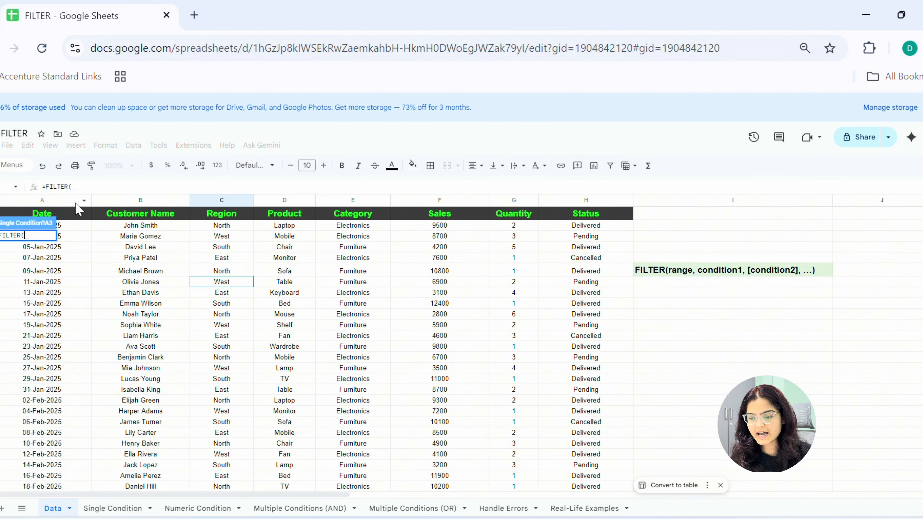
pyautogui.click(75, 201)
pyautogui.hotkey('shift', 'Right')
pyautogui.hotkey('shift', 'Right')
pyautogui.hotkey('shift', 'Right')
pyautogui.hotkey('shift', 'Right')
pyautogui.hotkey('shift', 'Right')
pyautogui.hotkey('shift', 'Right')
pyautogui.hotkey('shift', 'Right')
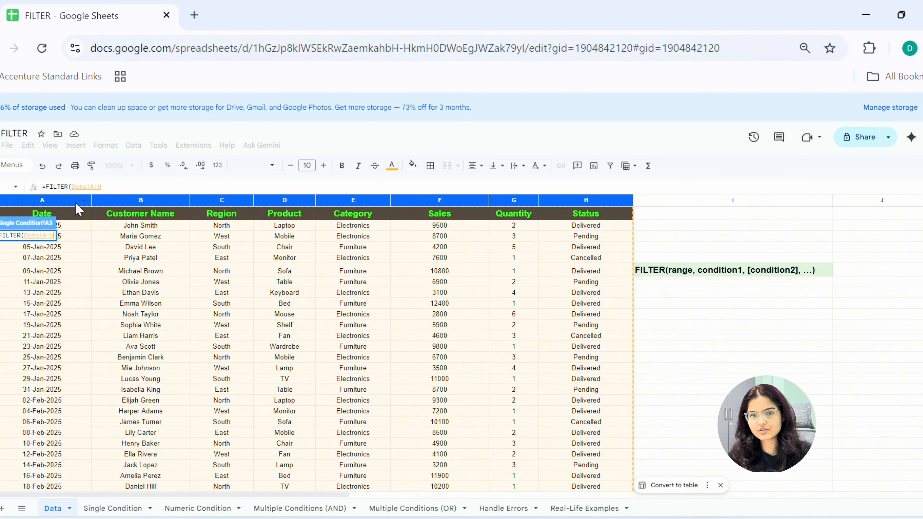
# - Complete the FILTER formula with the condition Data!C:C = "West" and enter it
pyautogui.write(',')
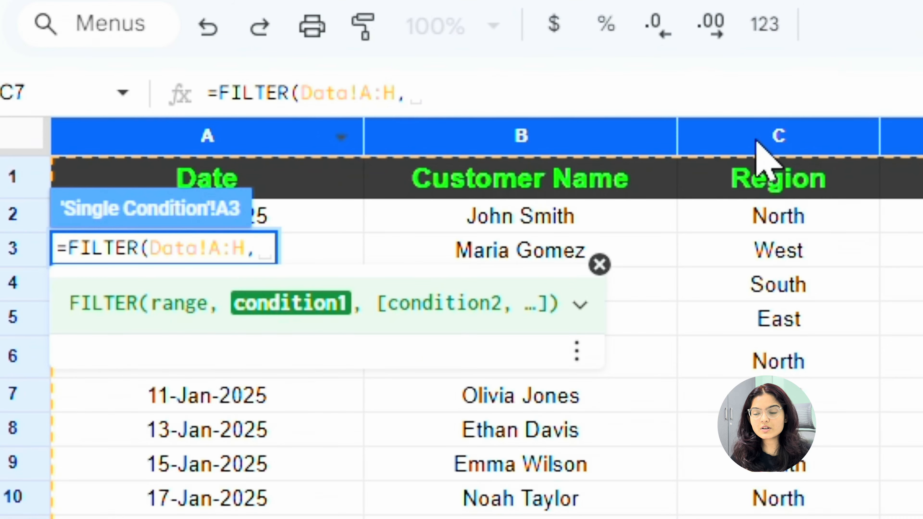
pyautogui.click(215, 202)
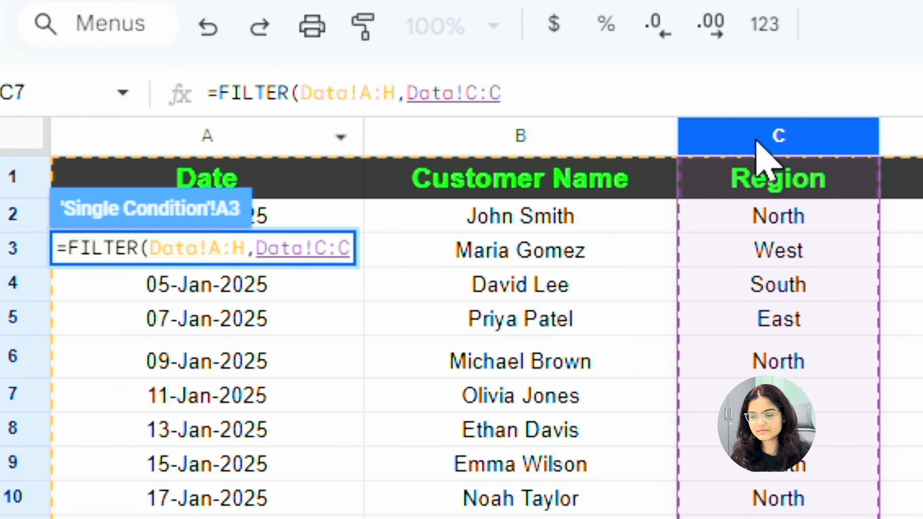
pyautogui.write('= "')
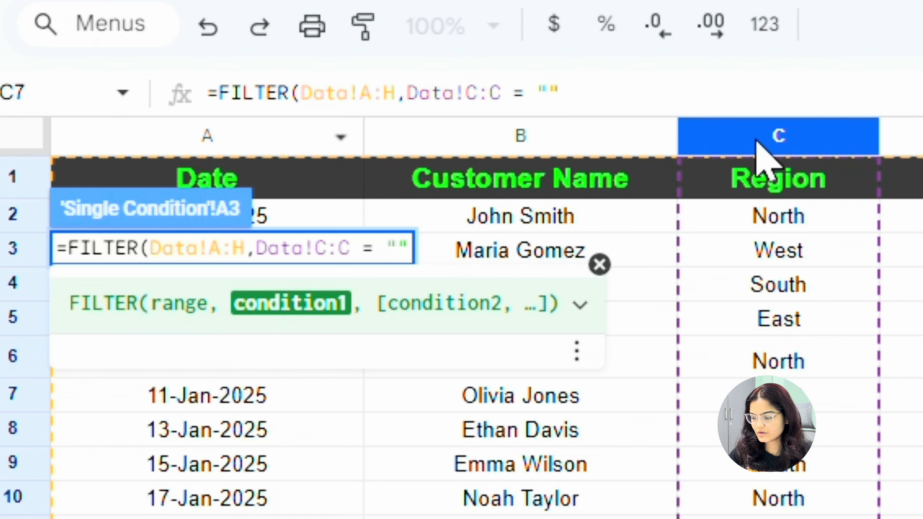
pyautogui.write('West")')
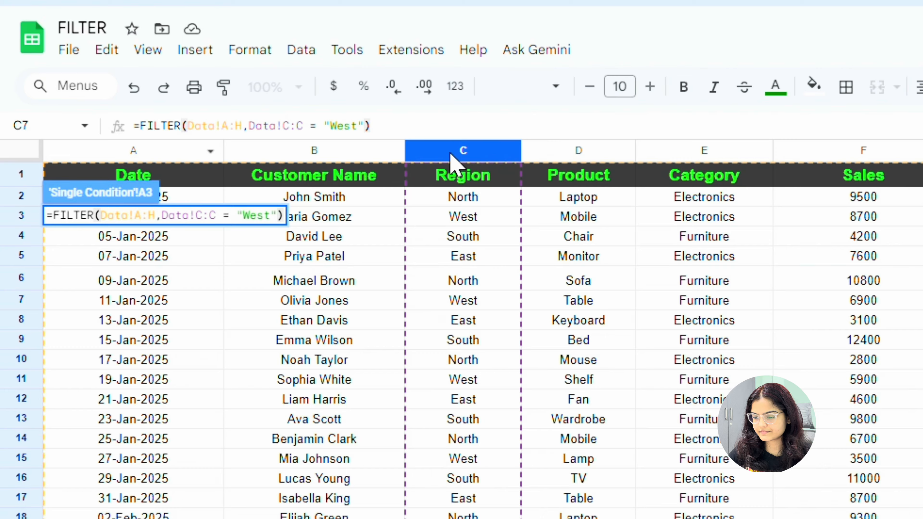
pyautogui.press('Return')
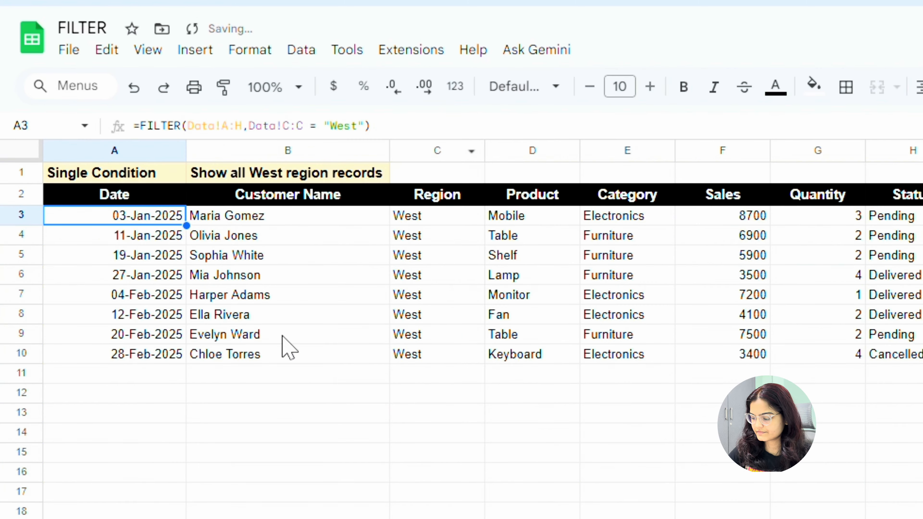
# - Centre the filtered records horizontally in their cells on the Single Condition sheet
pyautogui.click(149, 484)
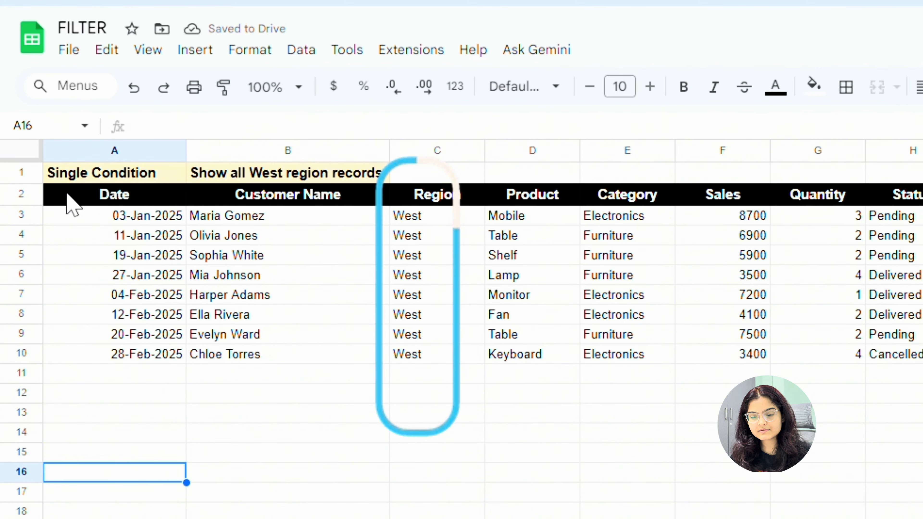
pyautogui.moveTo(72, 201); pyautogui.dragTo(916, 378)
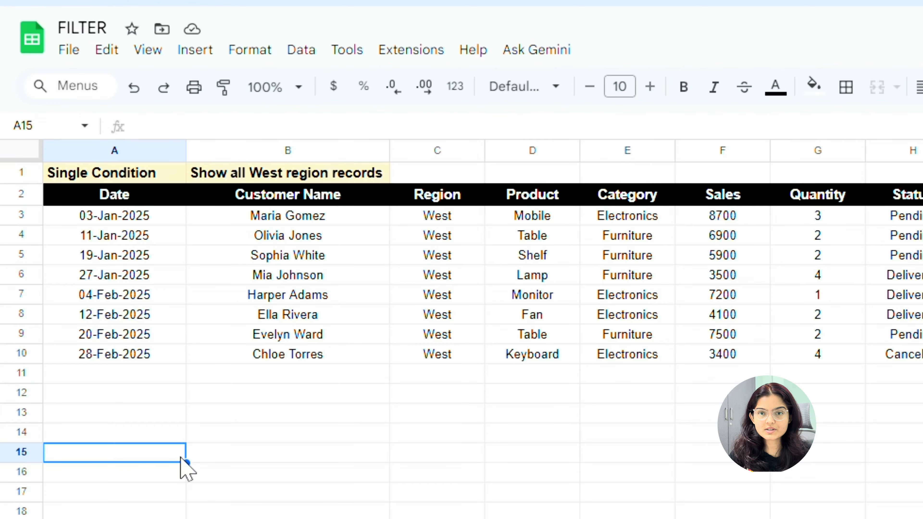
pyautogui.click(810, 473)
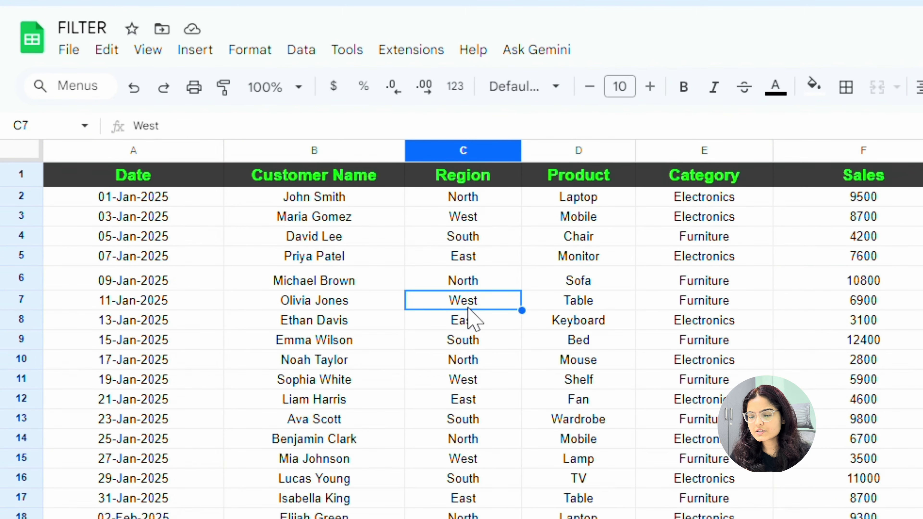
# - Compare the West rows on the Data sheet with the filtered records in A3:H10 of the Single Condition sheet
pyautogui.click(469, 221)
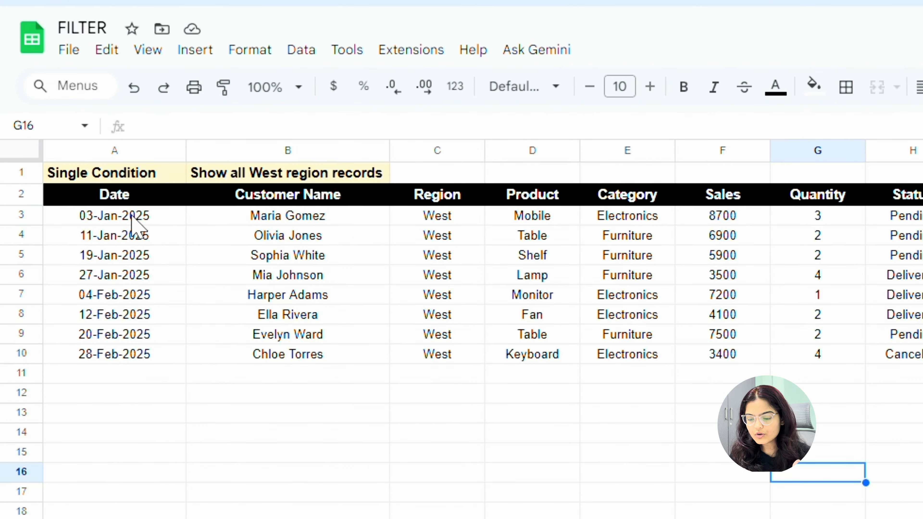
pyautogui.moveTo(131, 218); pyautogui.dragTo(898, 354)
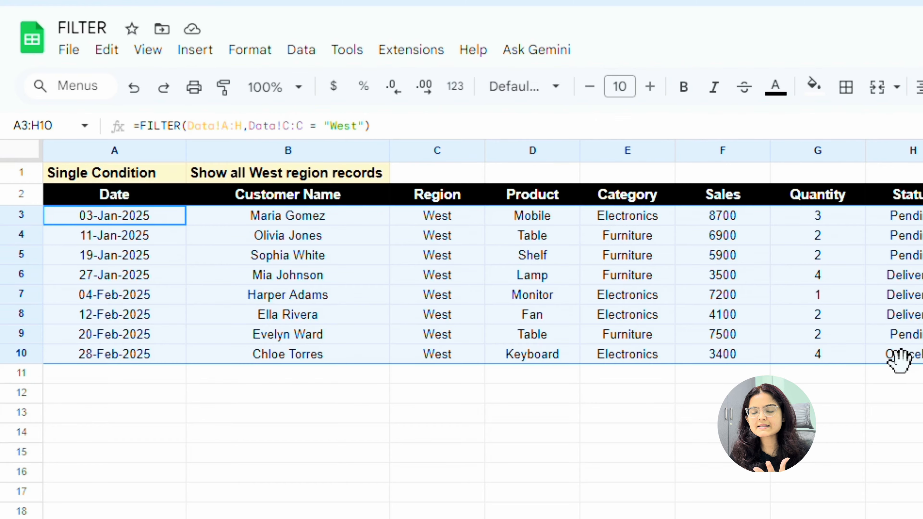
pyautogui.click(587, 511)
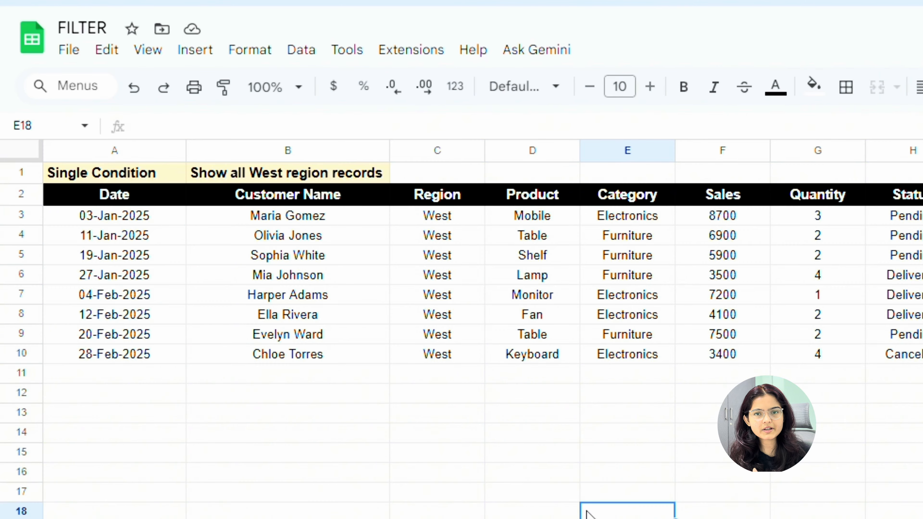
pyautogui.click(418, 453)
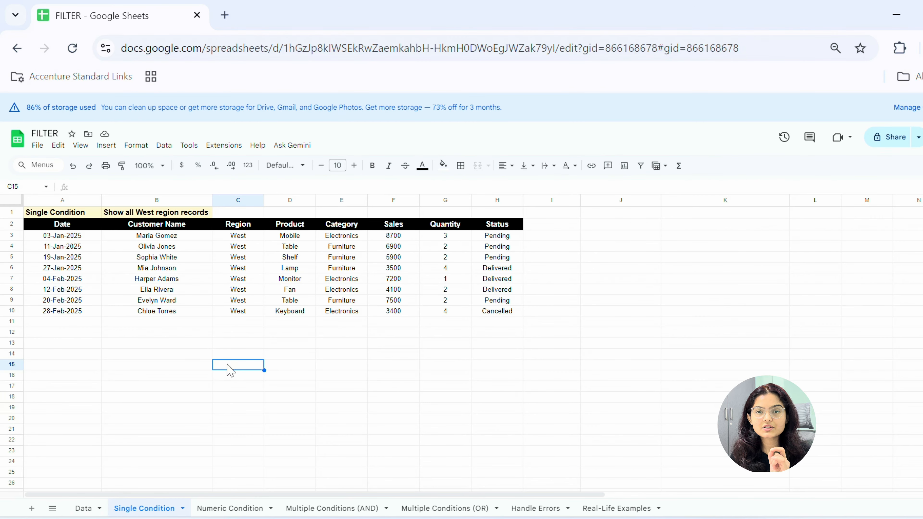
# - Open the Numeric Condition sheet and read the Sales > 5000 requirement in cell B1
pyautogui.click(237, 510)
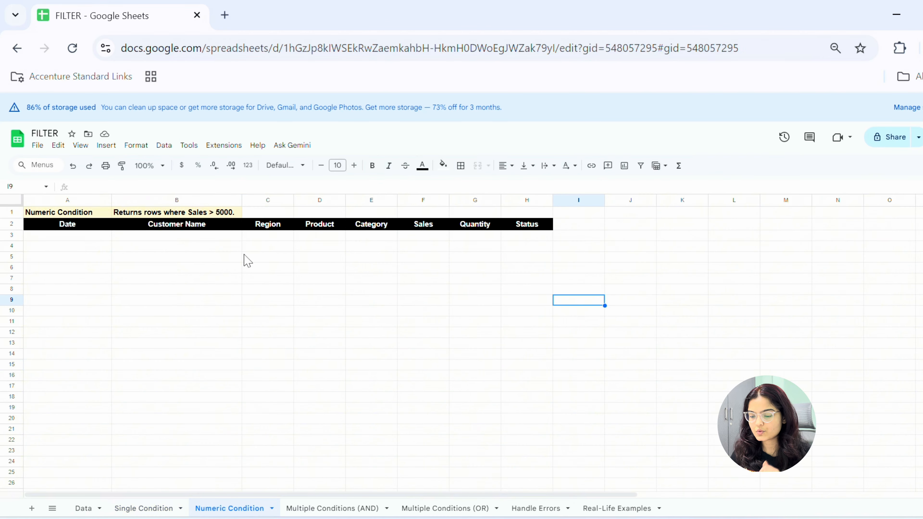
pyautogui.click(185, 236)
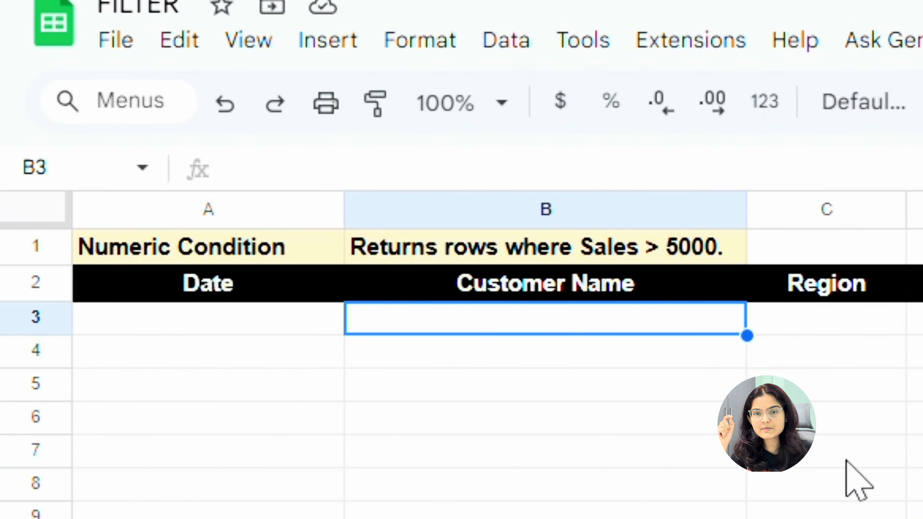
pyautogui.click(610, 251)
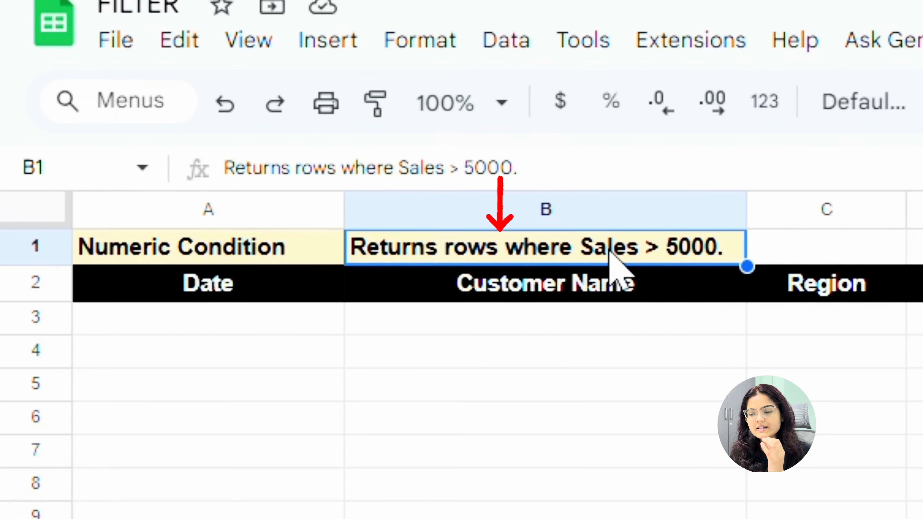
# - Start a FILTER formula in cell A3 of the Numeric Condition sheet, using Data!A:H as the range
pyautogui.click(291, 320)
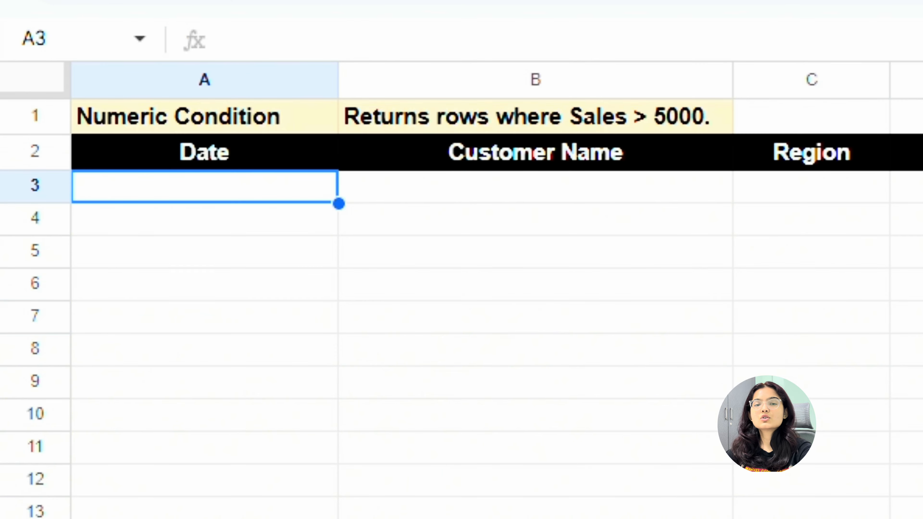
pyautogui.doubleClick(309, 185)
pyautogui.write('=f')
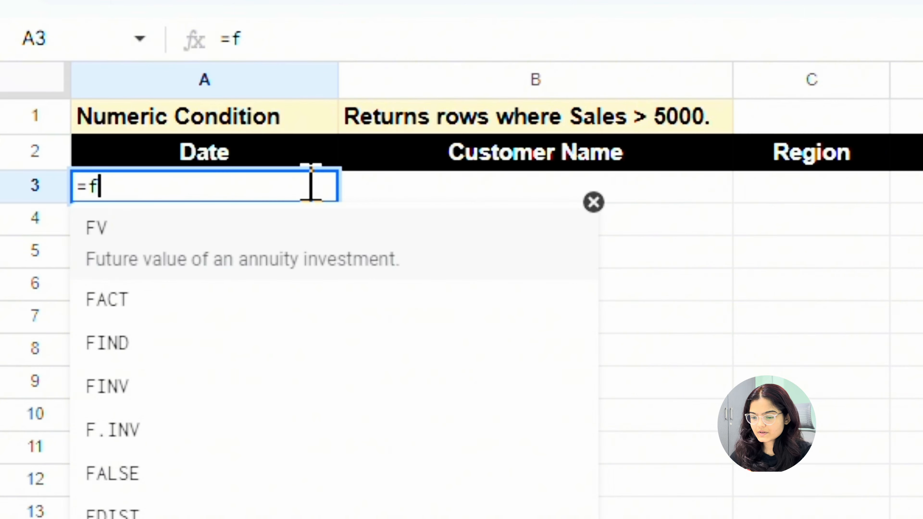
pyautogui.write('ilter')
pyautogui.press('Tab')
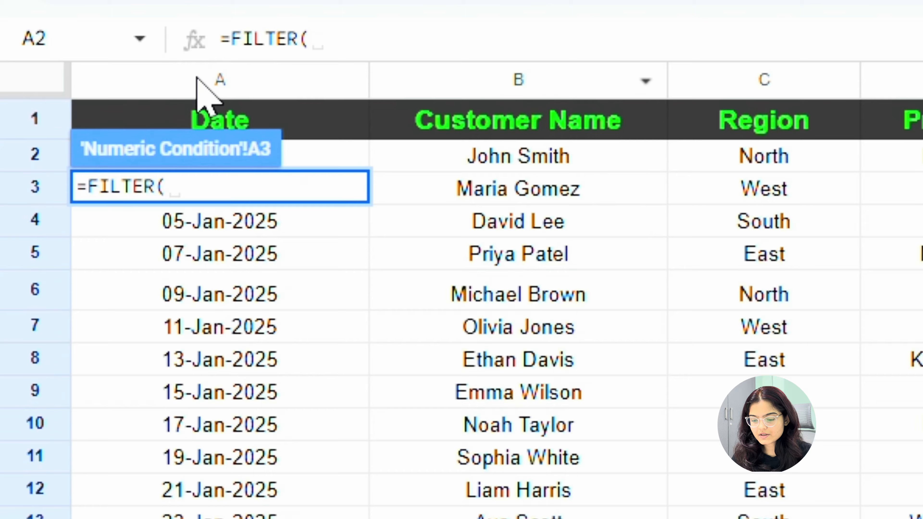
pyautogui.moveTo(198, 78); pyautogui.dragTo(778, 172)
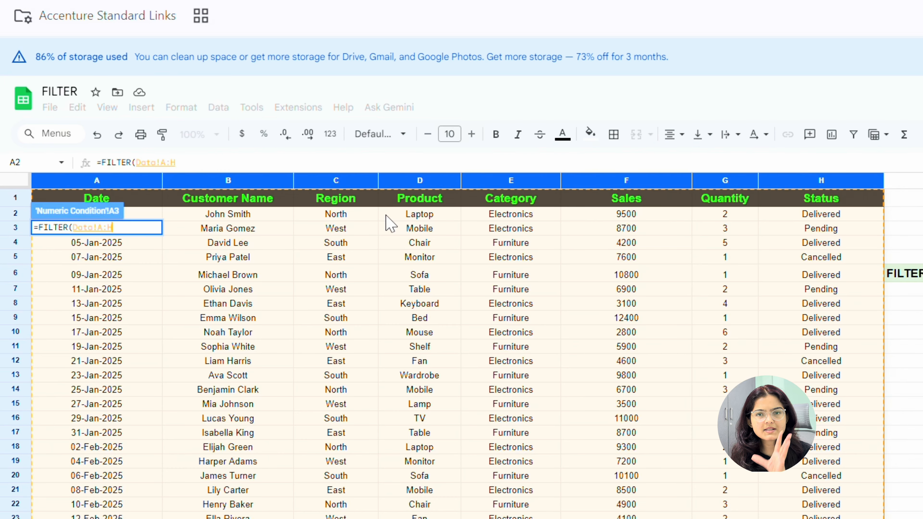
# - Change the FILTER range to Data!A2:H so it skips the header row, and enter the formula
pyautogui.click(103, 227)
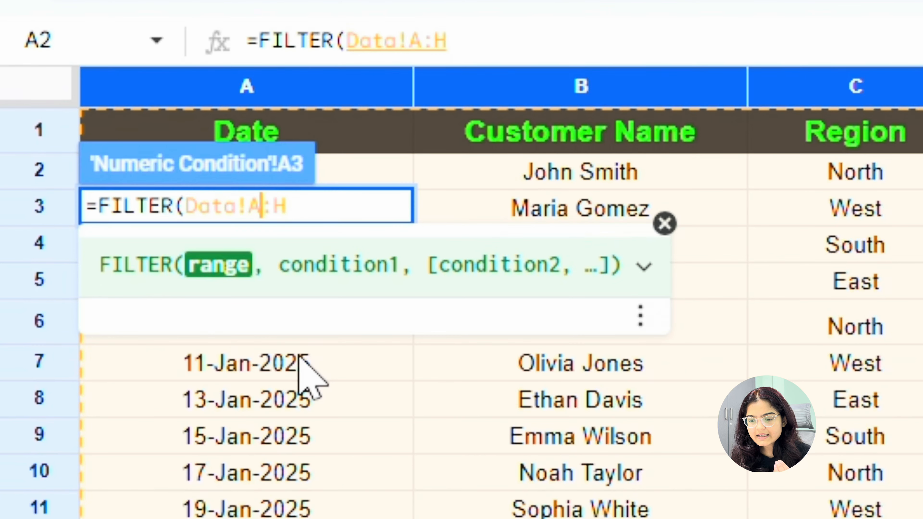
pyautogui.write('2')
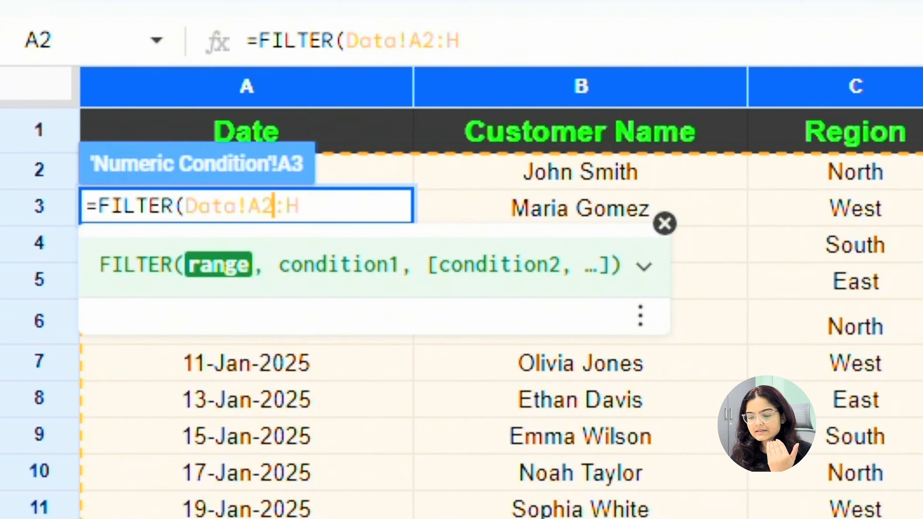
pyautogui.press('Return')
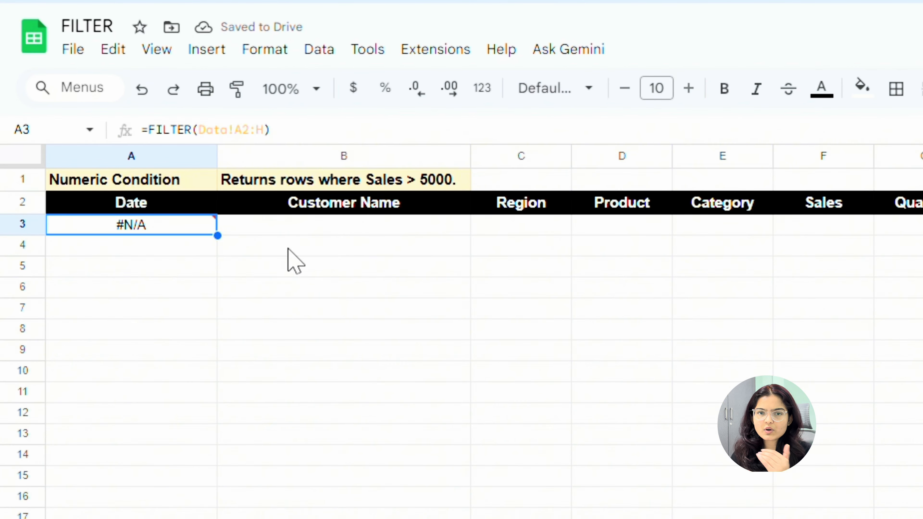
# - Complete the FILTER formula in A3 of the Numeric Condition sheet with the condition Data!F2:F > 5000
pyautogui.doubleClick(180, 226)
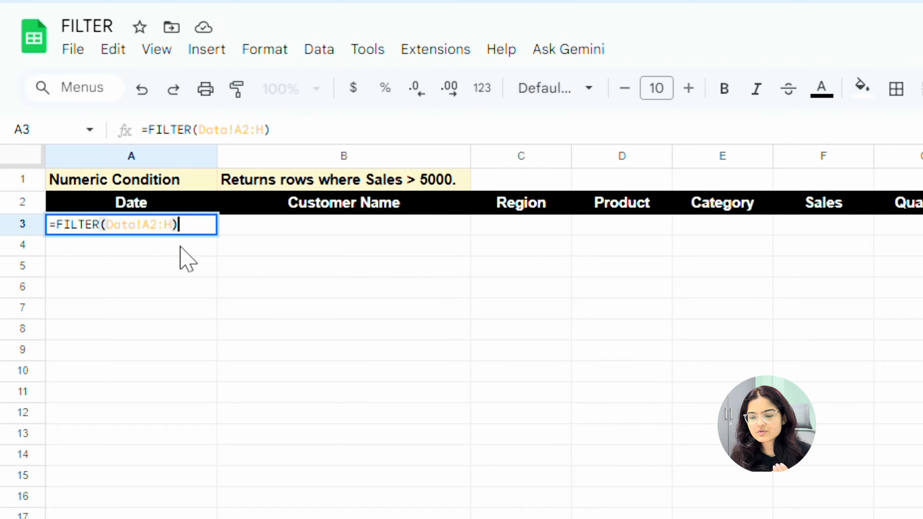
pyautogui.press('BackSpace')
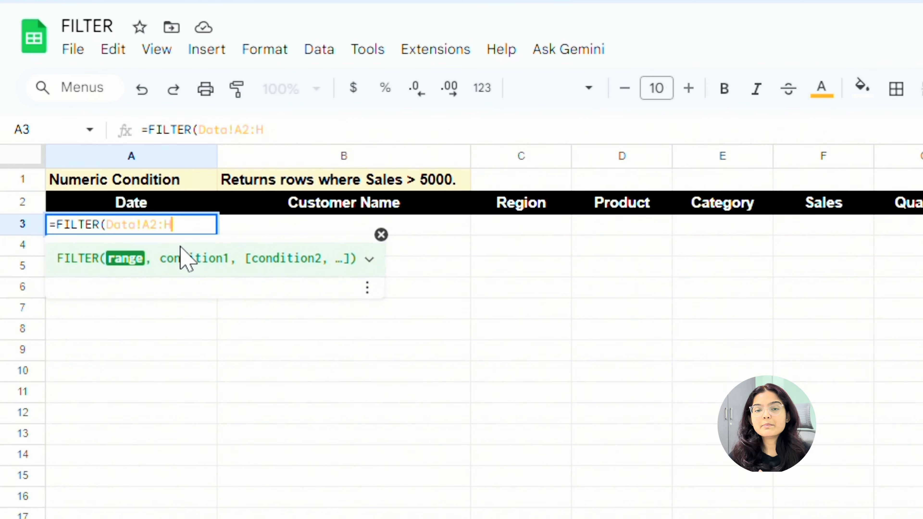
pyautogui.write(',')
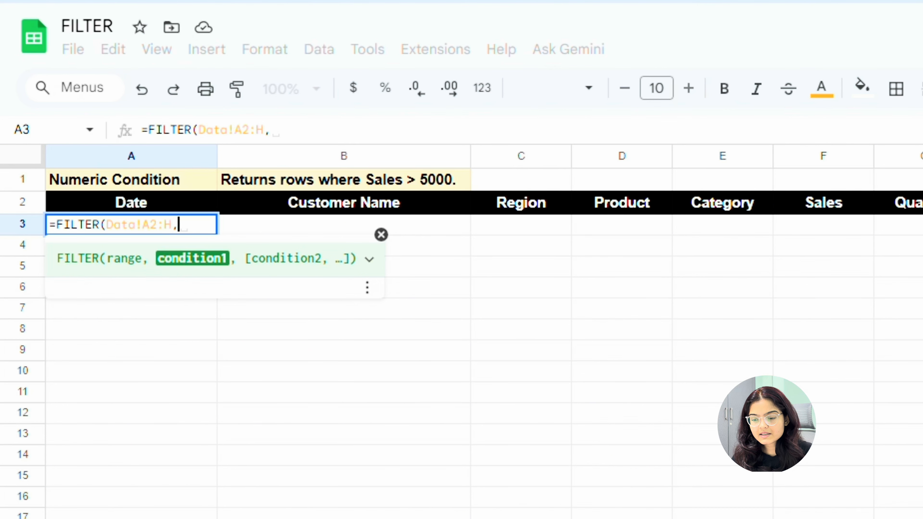
pyautogui.click(163, 517)
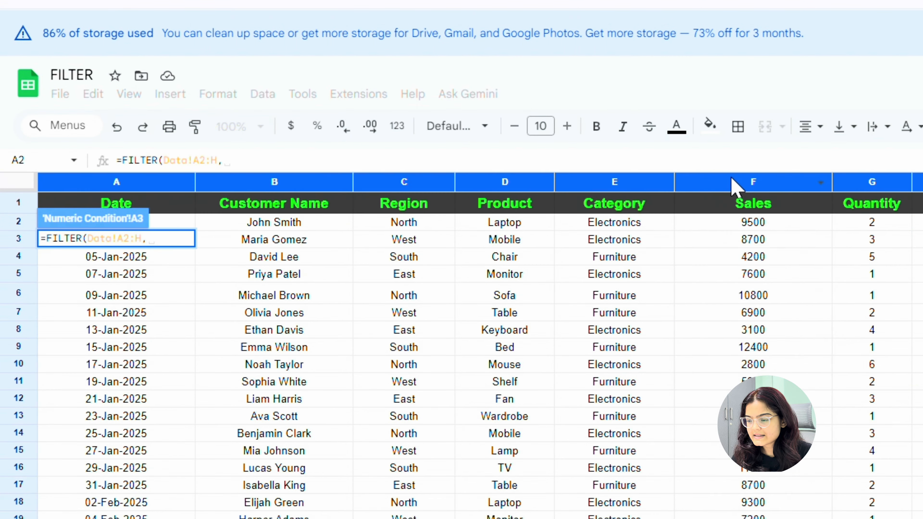
pyautogui.click(888, 156)
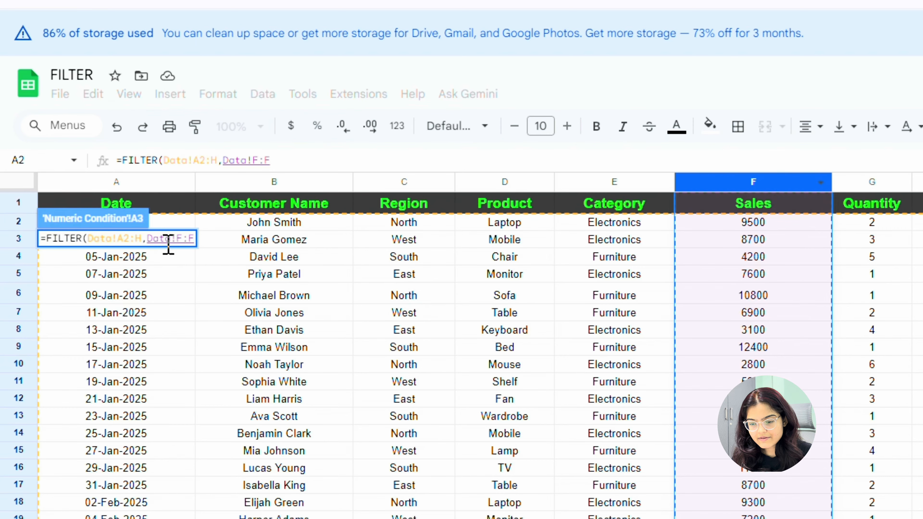
pyautogui.click(184, 237)
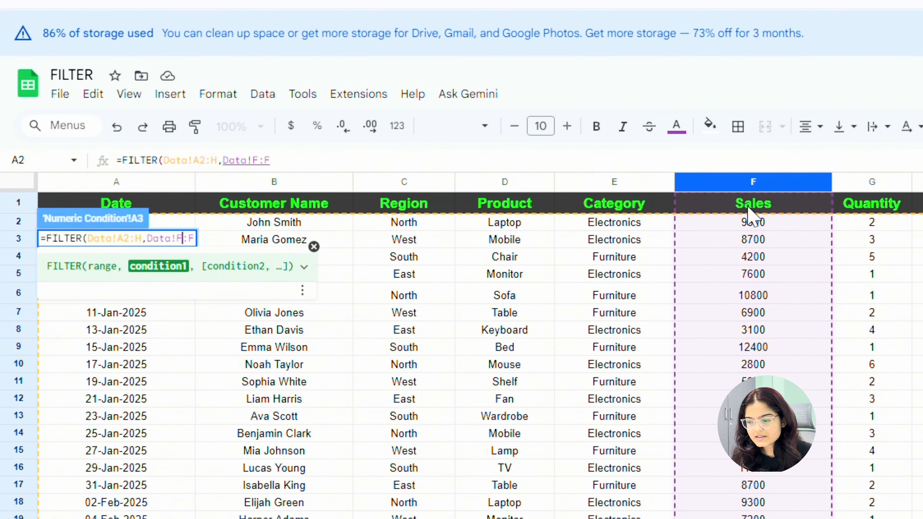
pyautogui.write('2')
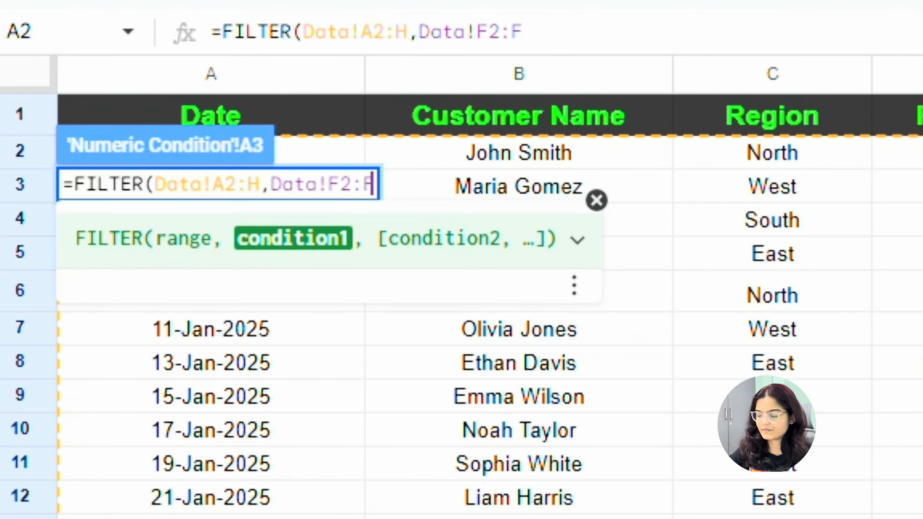
pyautogui.write('> 5')
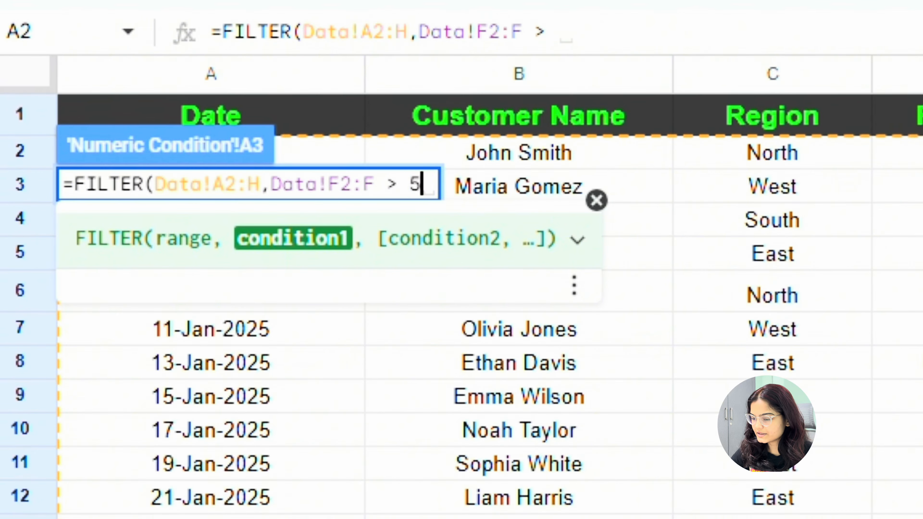
pyautogui.write('000)')
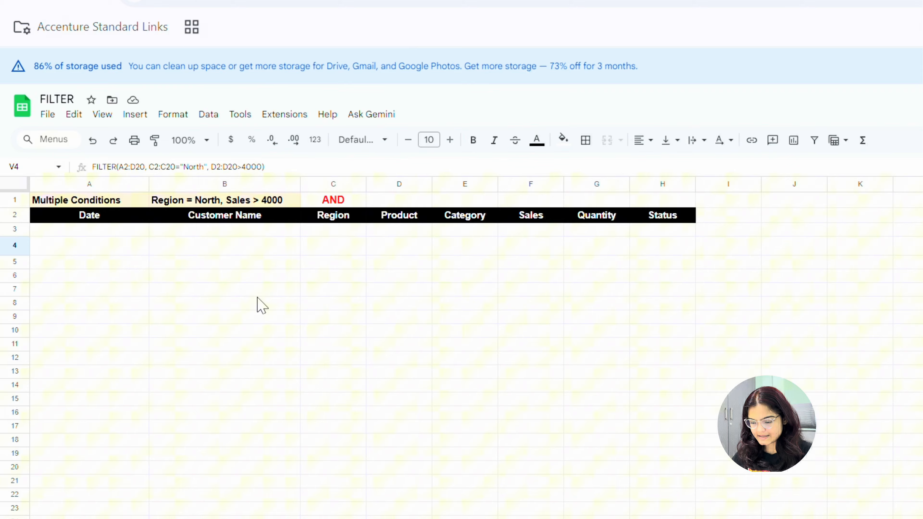
# - Start a FILTER formula in cell A3 of the Multiple Conditions (AND) sheet, using Data!A:H as the range
pyautogui.click(257, 296)
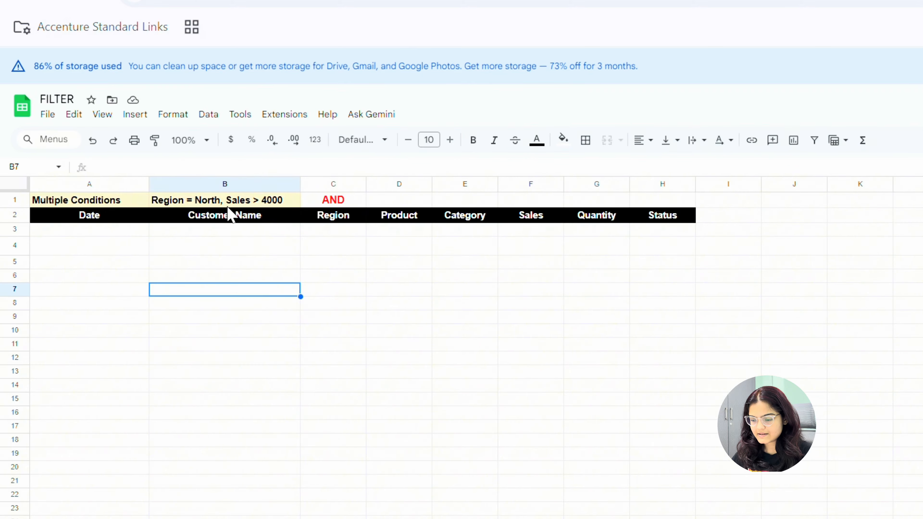
pyautogui.click(227, 204)
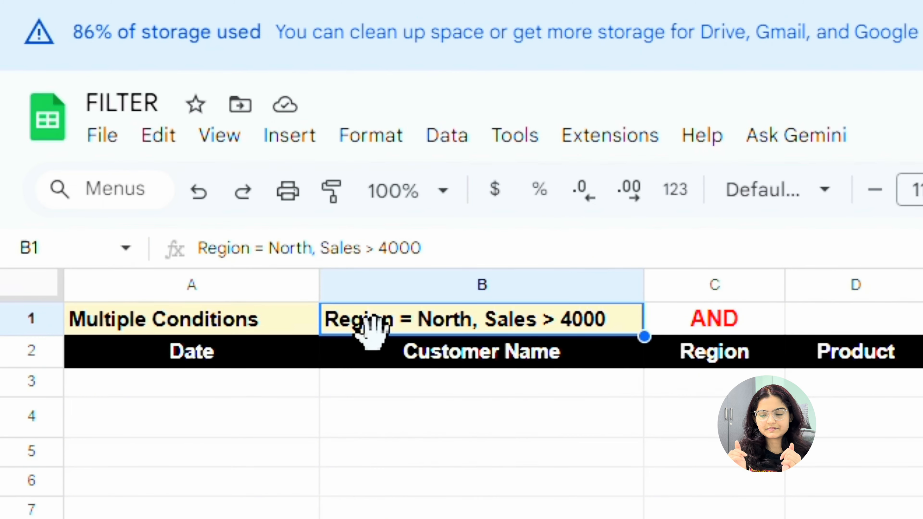
pyautogui.click(186, 382)
pyautogui.write('=filter')
pyautogui.press('Tab')
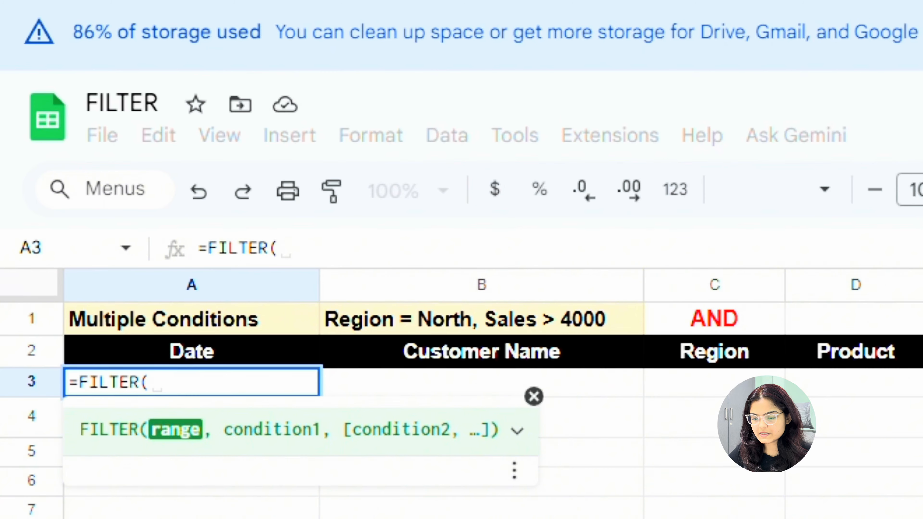
pyautogui.click(105, 505)
pyautogui.moveTo(91, 117); pyautogui.dragTo(744, 118)
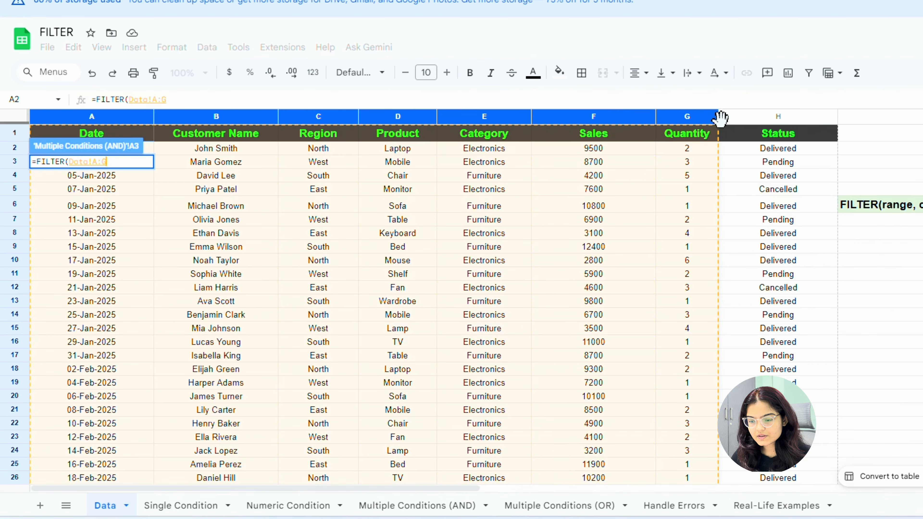
pyautogui.write(',')
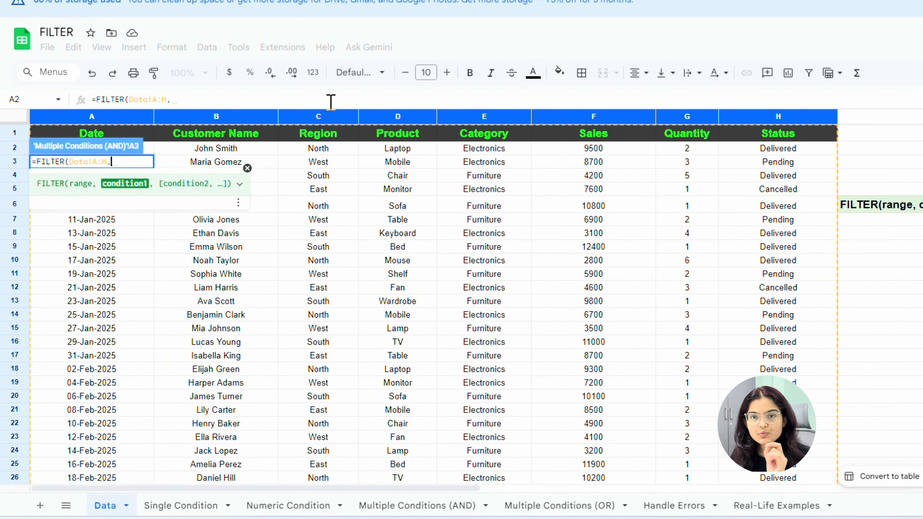
# - Add the first condition to the FILTER formula, requiring the Region column Data!C:C to equal "North"
pyautogui.click(318, 117)
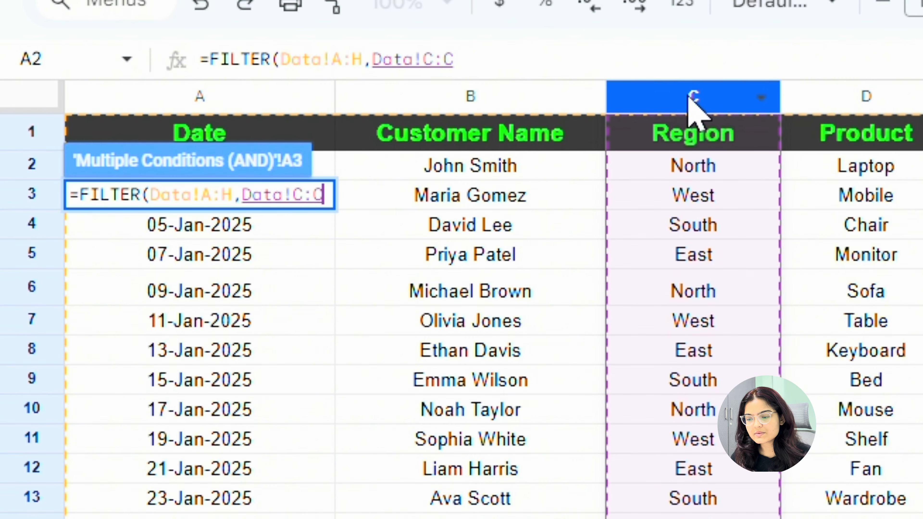
pyautogui.write('= ""')
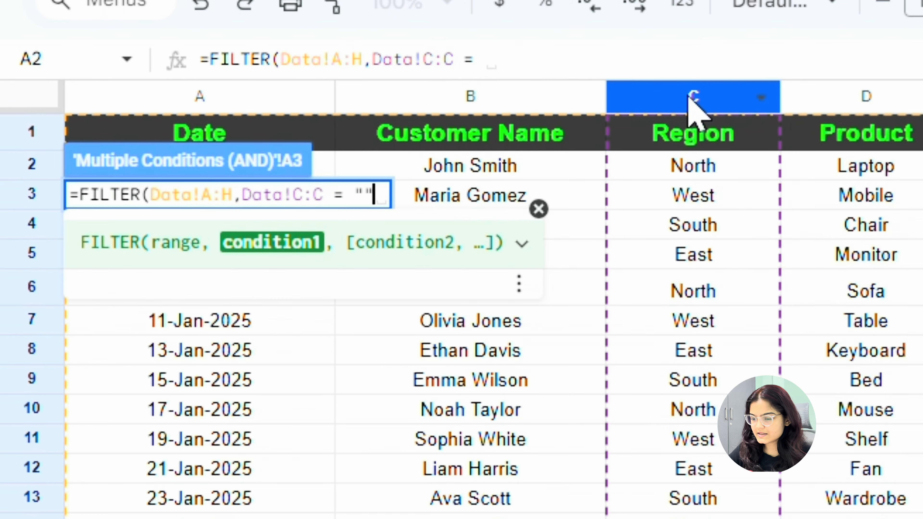
pyautogui.press('Left')
pyautogui.write('North')
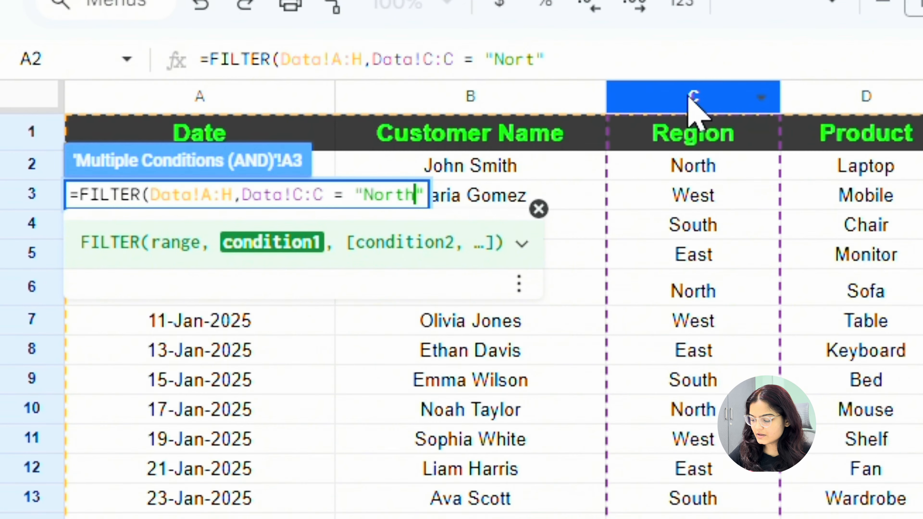
pyautogui.press('Right')
pyautogui.write(',')
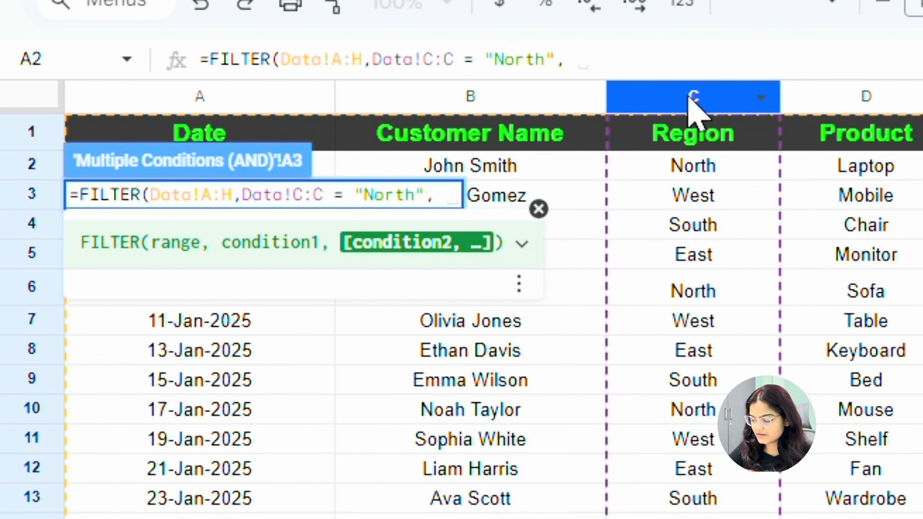
# - Add the second condition to the FILTER formula, requiring the Sales column as Data!F:F > 4000
pyautogui.click(922, 96)
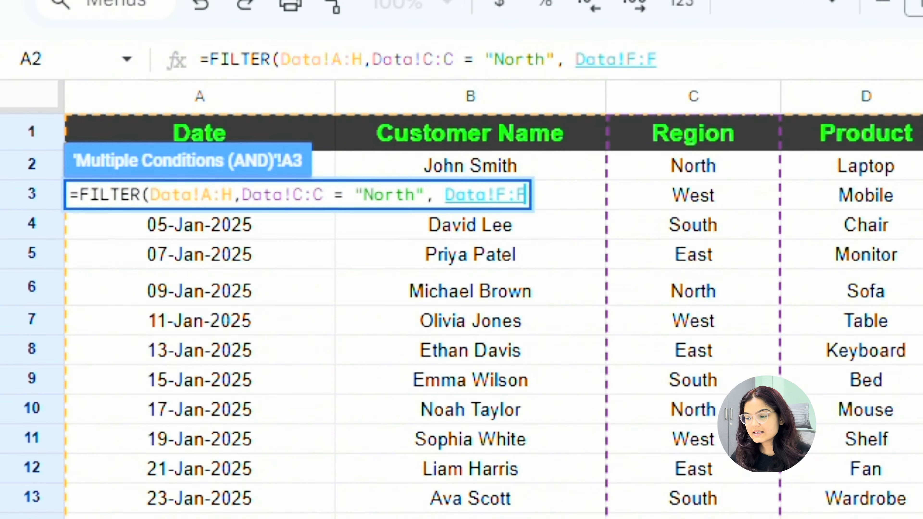
pyautogui.write('=')
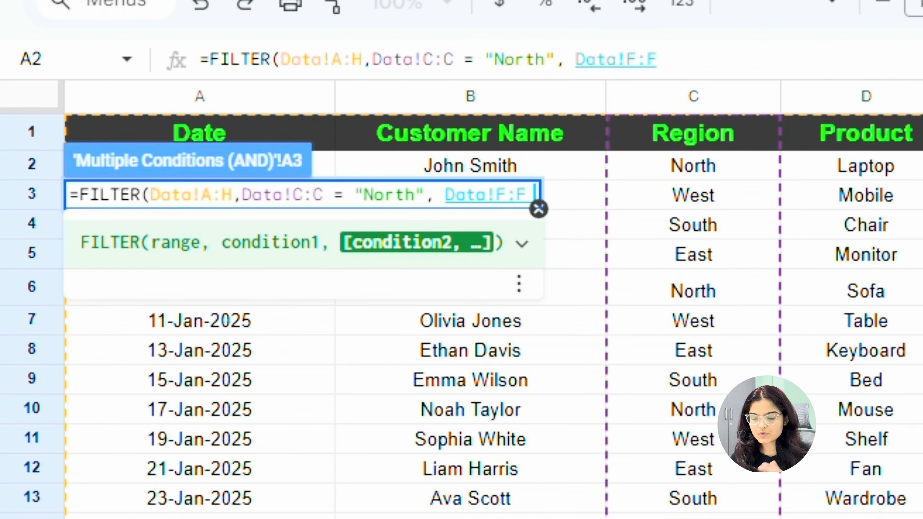
pyautogui.press('BackSpace')
pyautogui.press('BackSpace')
pyautogui.press('BackSpace')
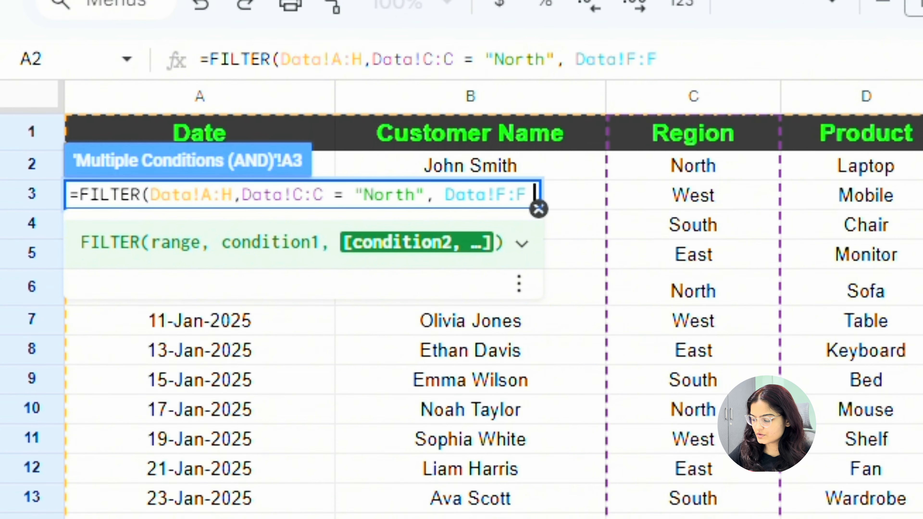
pyautogui.write('> 4000')
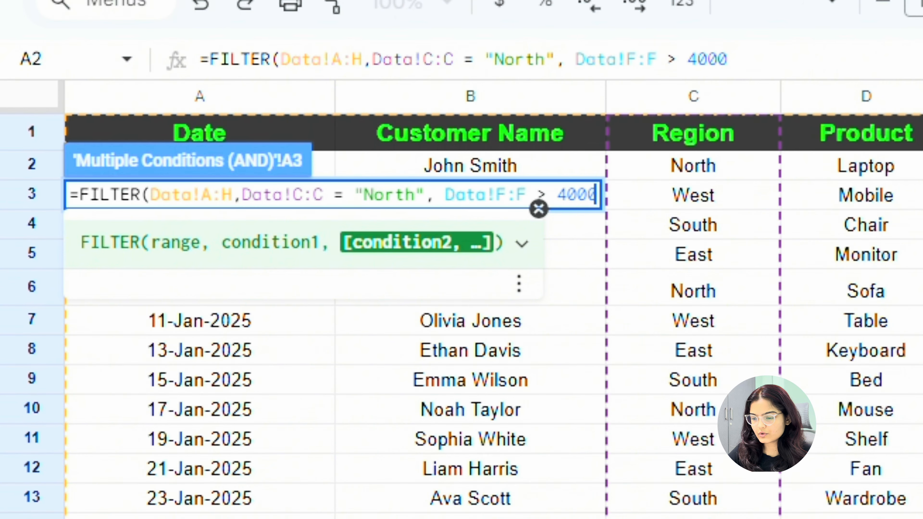
# - Change the formula's references to Data!A2:H, Data!C2:C and Data!F2:F so they all skip the header row
pyautogui.click(206, 196)
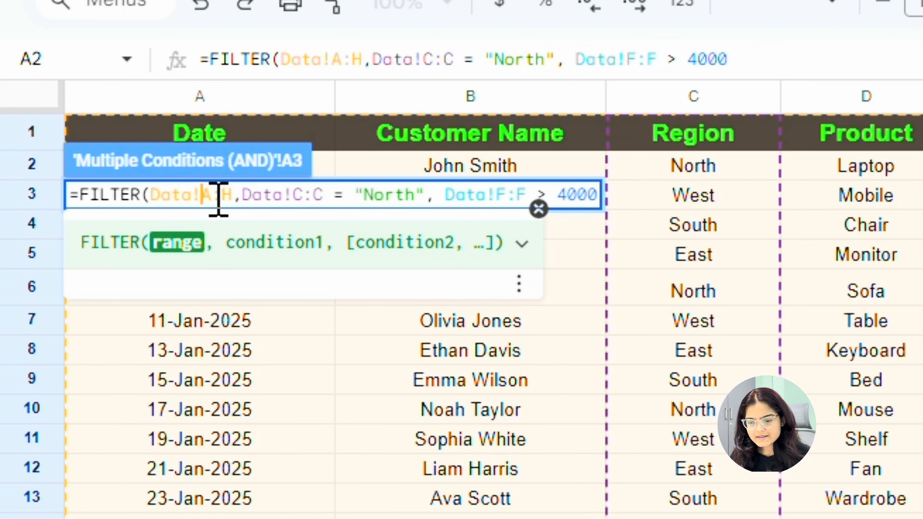
pyautogui.write('2')
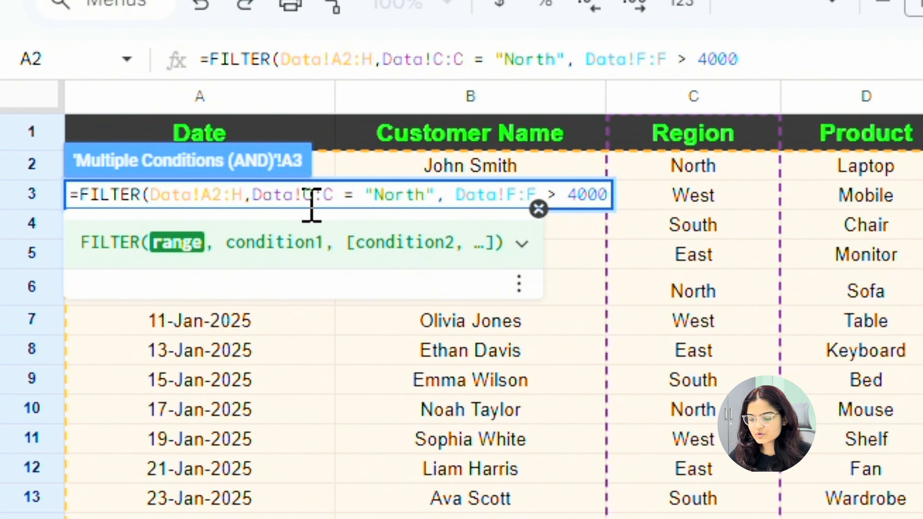
pyautogui.click(309, 195)
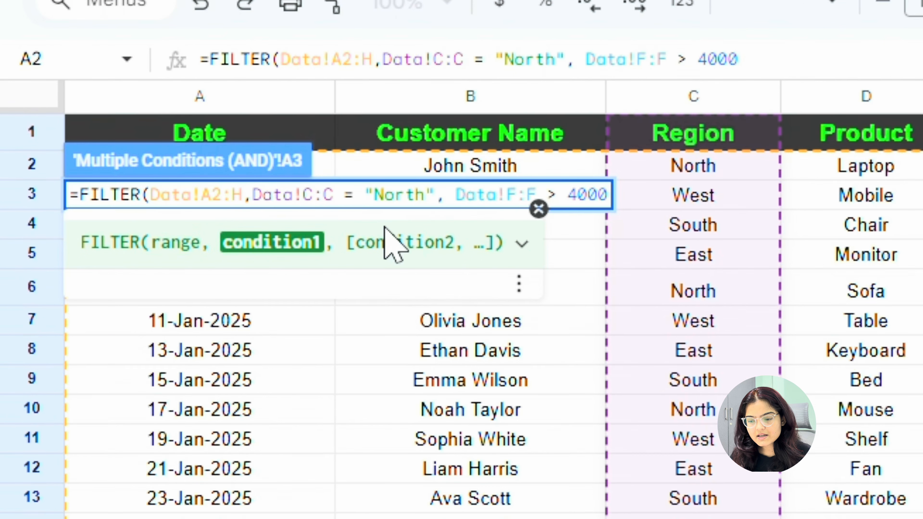
pyautogui.write('2')
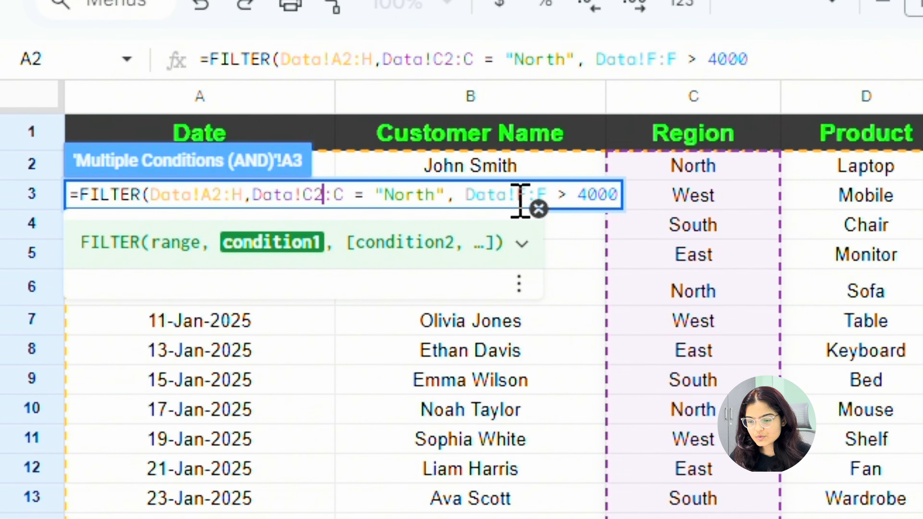
pyautogui.click(530, 195)
pyautogui.write('2')
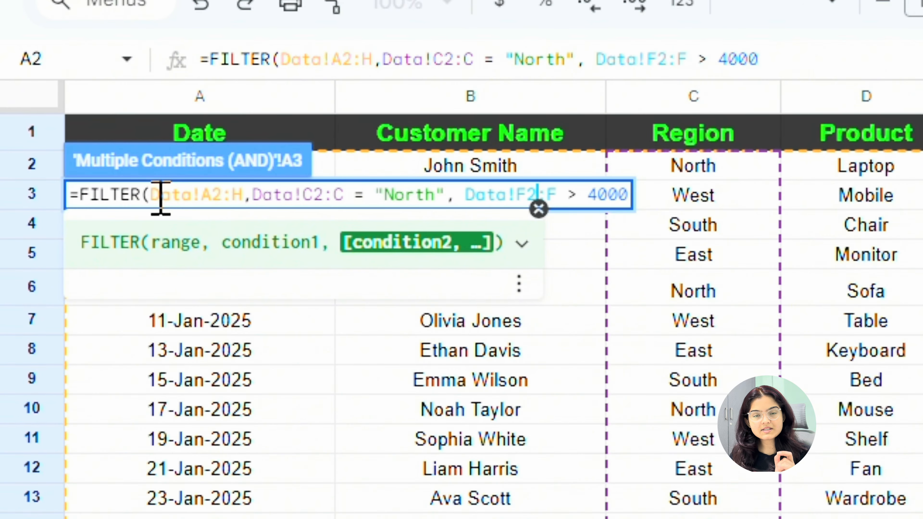
# - Review the FILTER formula's range and both conditions, close its parenthesis, and enter it
pyautogui.moveTo(160, 205); pyautogui.dragTo(246, 206)
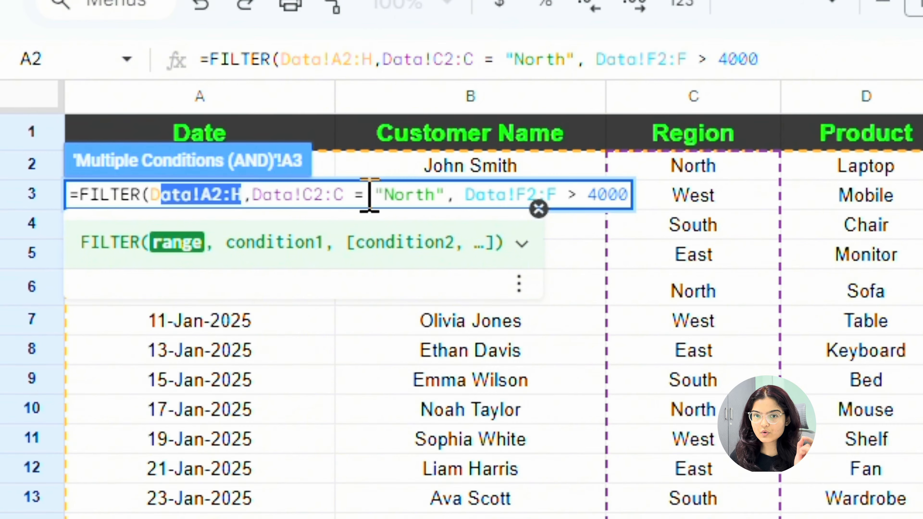
pyautogui.click(315, 198)
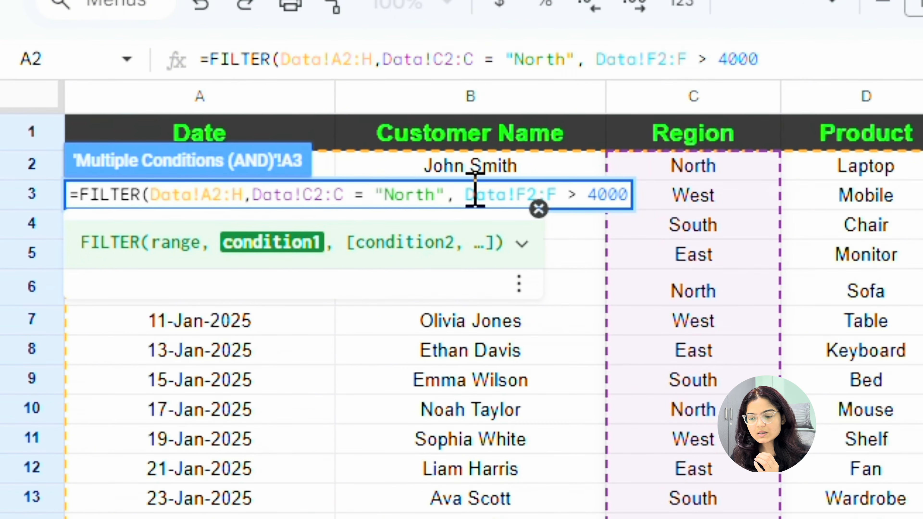
pyautogui.click(537, 191)
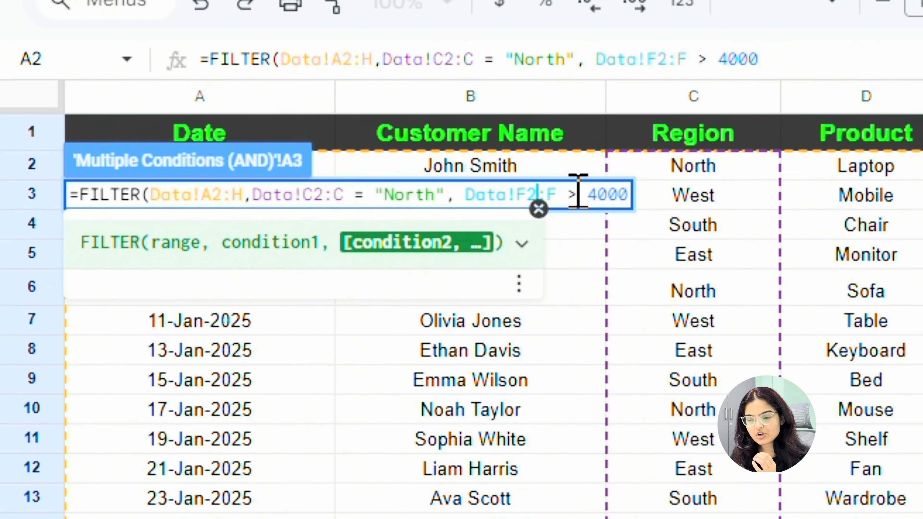
pyautogui.click(629, 197)
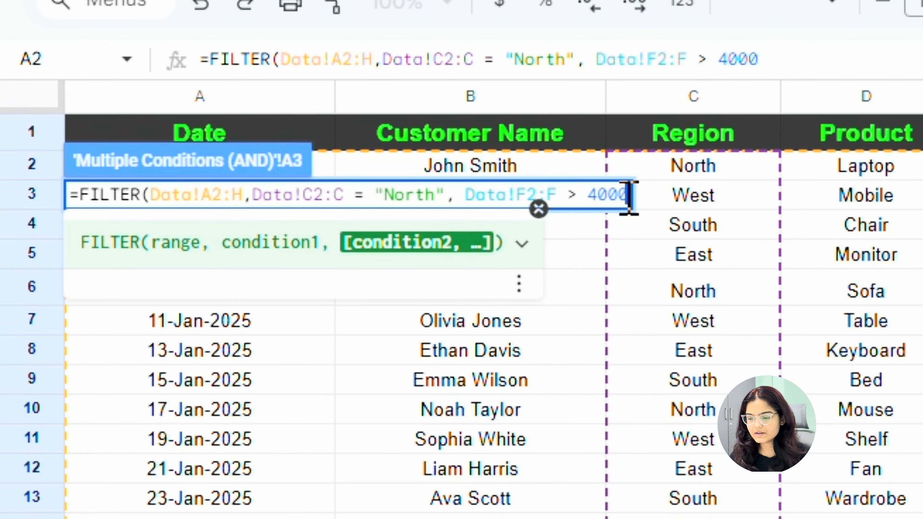
pyautogui.write(')')
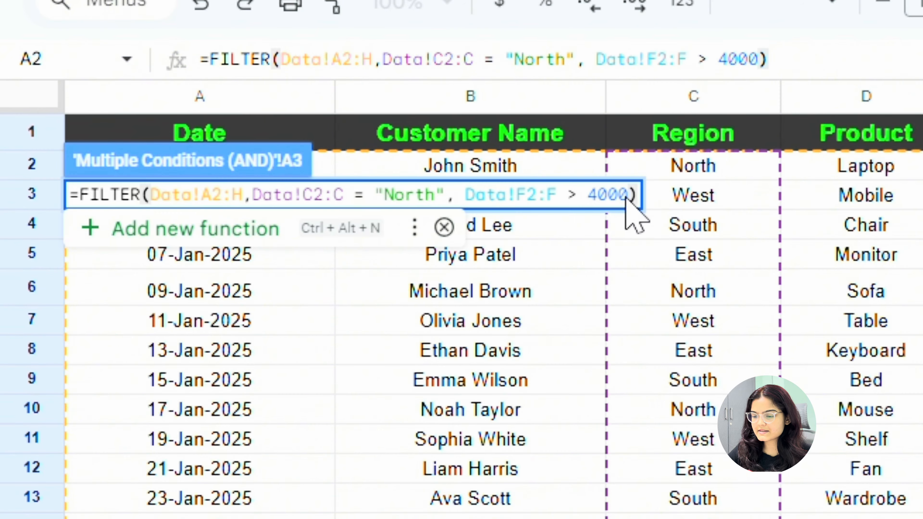
pyautogui.press('Return')
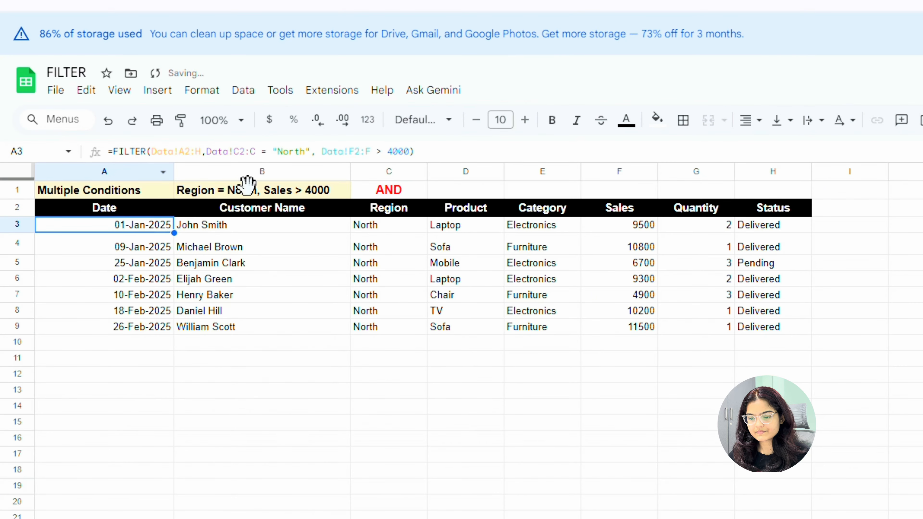
# - Center the contents of A2:H10 horizontally on the Multiple Conditions (AND) sheet
pyautogui.moveTo(105, 208); pyautogui.dragTo(773, 343)
pyautogui.click(746, 121)
pyautogui.click(775, 150)
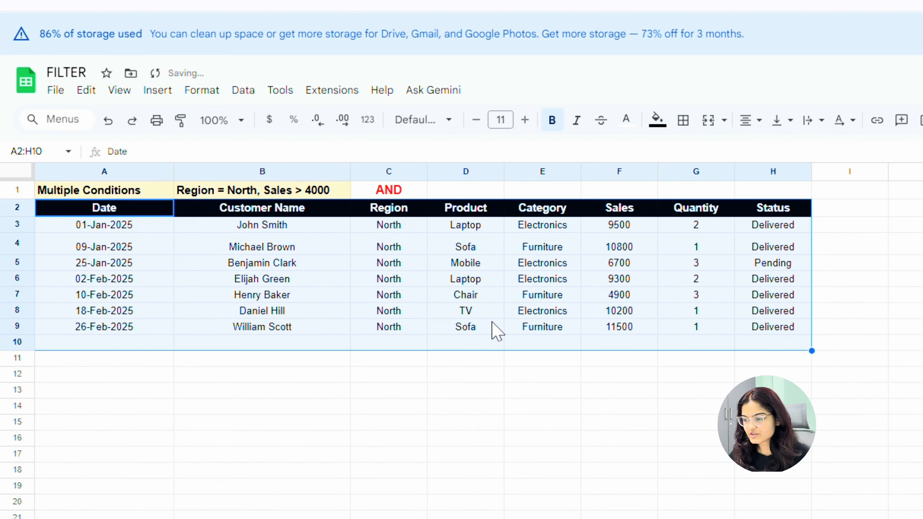
pyautogui.click(494, 327)
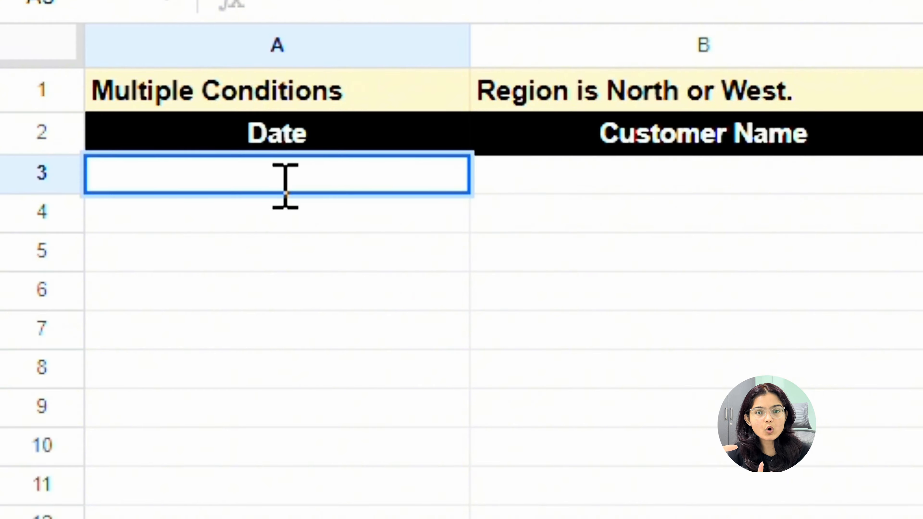
# - Start a FILTER formula in A3 of the Multiple Conditions (OR) sheet with Data!A:H as its range
pyautogui.write('=')
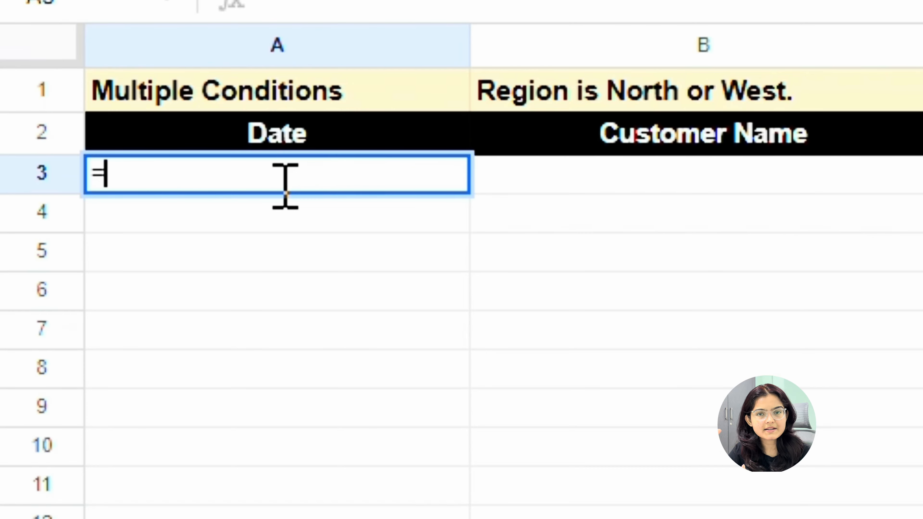
pyautogui.write('filter')
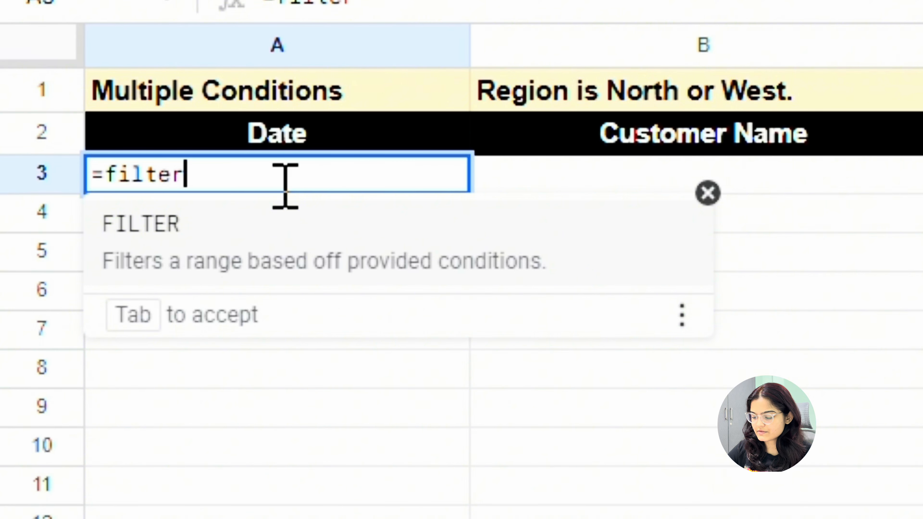
pyautogui.press('Tab')
pyautogui.click(96, 508)
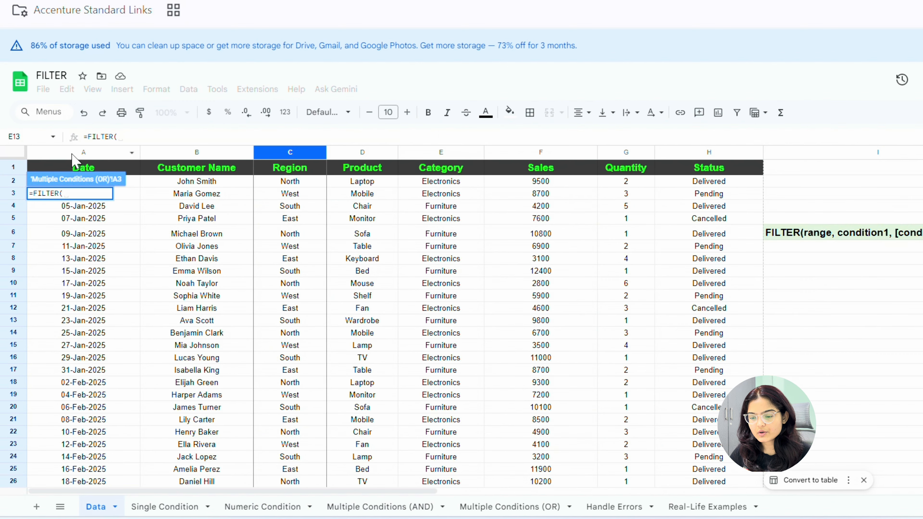
pyautogui.moveTo(73, 152); pyautogui.dragTo(688, 143)
pyautogui.write(',')
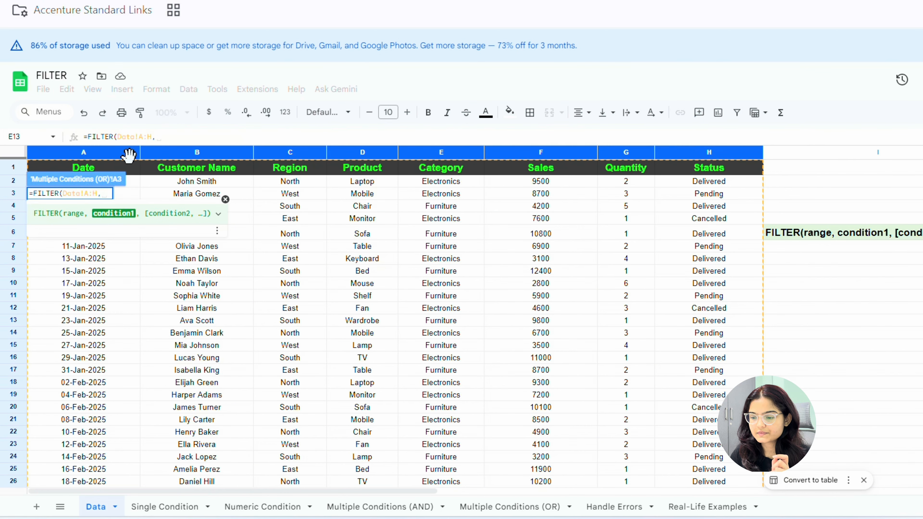
# - Add the first parenthesised condition to the FILTER formula, matching the Region column as (Data!C:C = "North")
pyautogui.write('(')
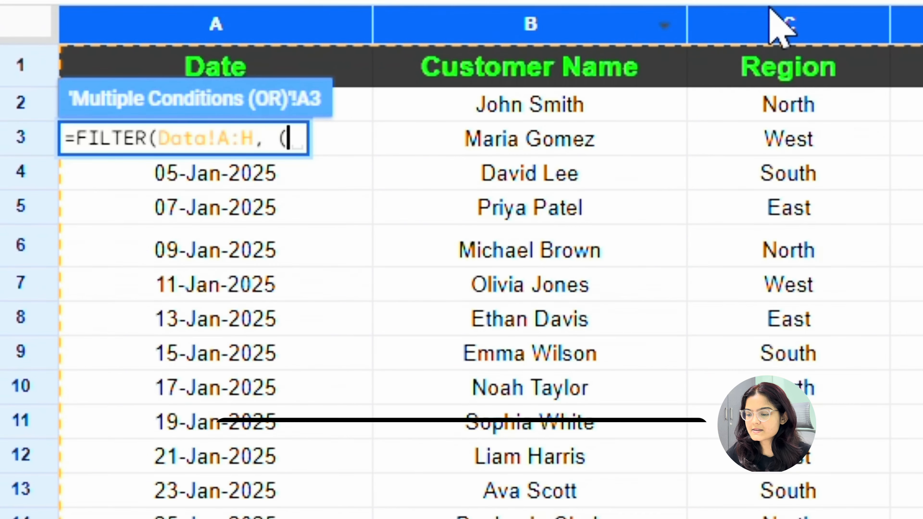
pyautogui.click(785, 16)
pyautogui.write('=')
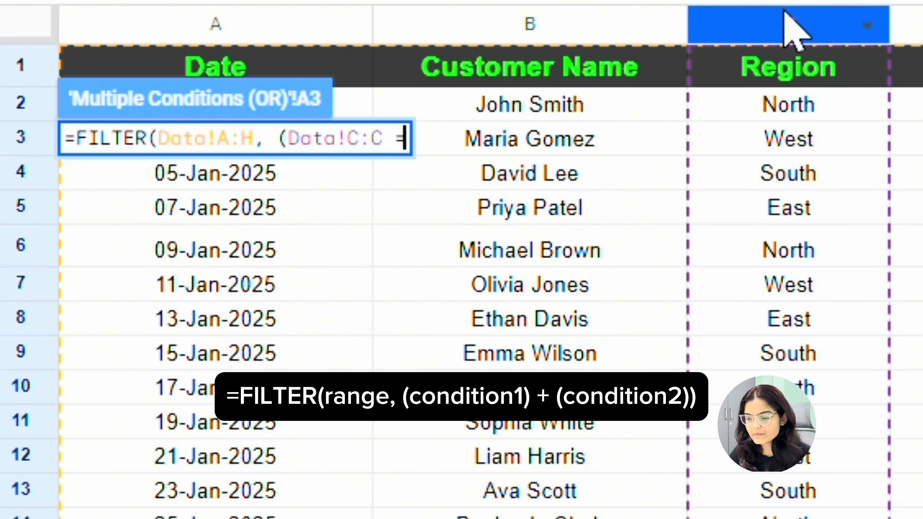
pyautogui.write(' "North')
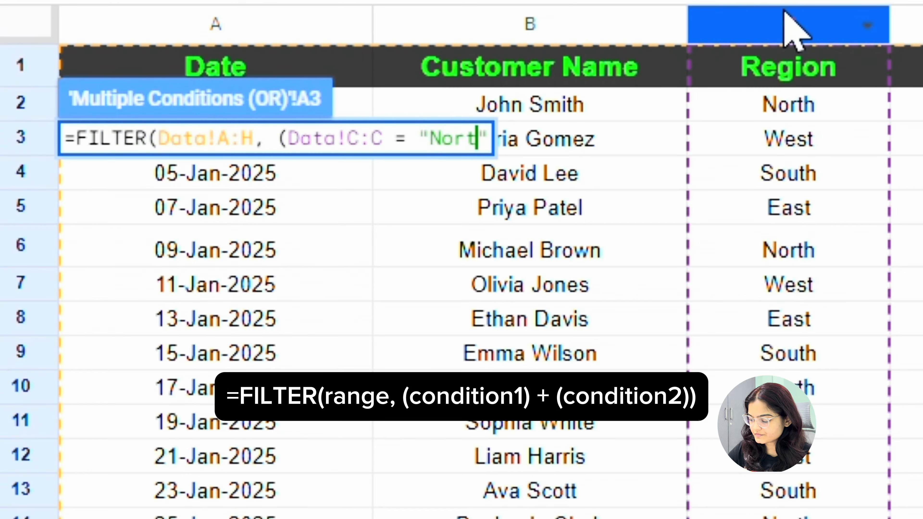
pyautogui.write('") ')
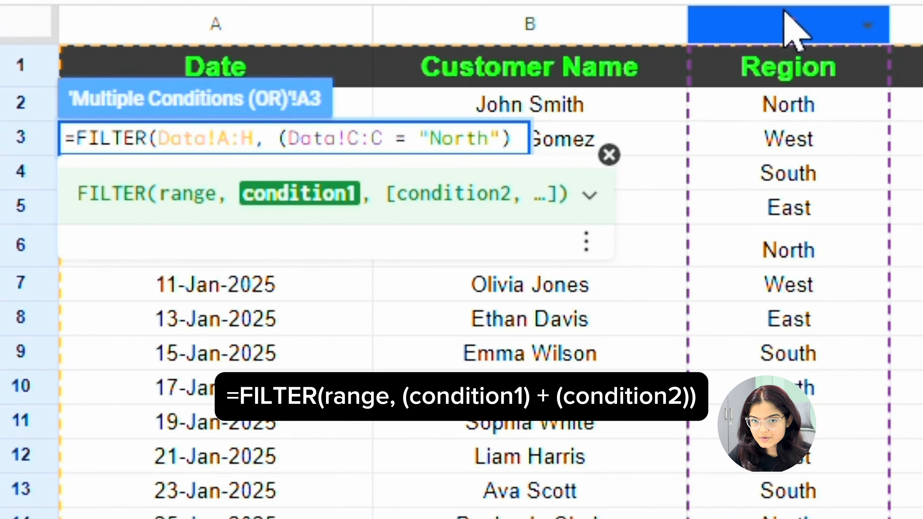
# - Add the OR alternative + (Data!C:C = "West") to the FILTER formula and enter it
pyautogui.write('+ ')
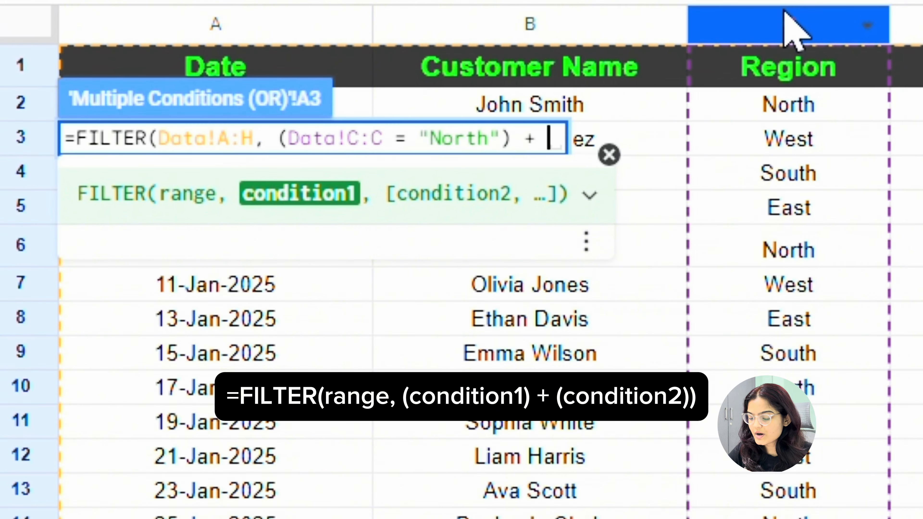
pyautogui.write('(')
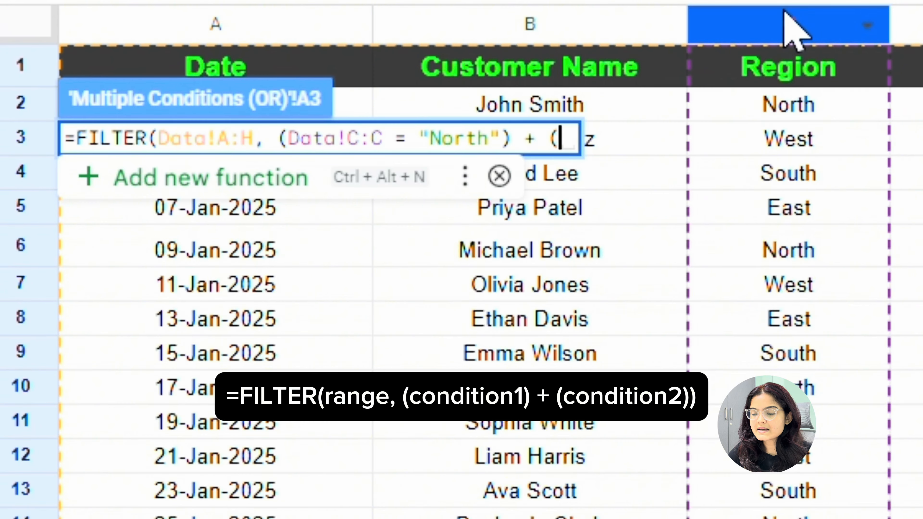
pyautogui.click(794, 27)
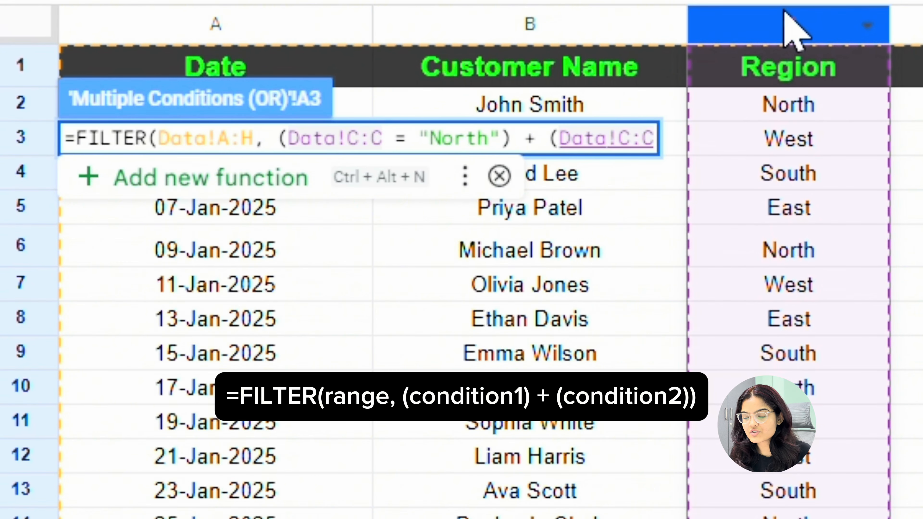
pyautogui.write('= "')
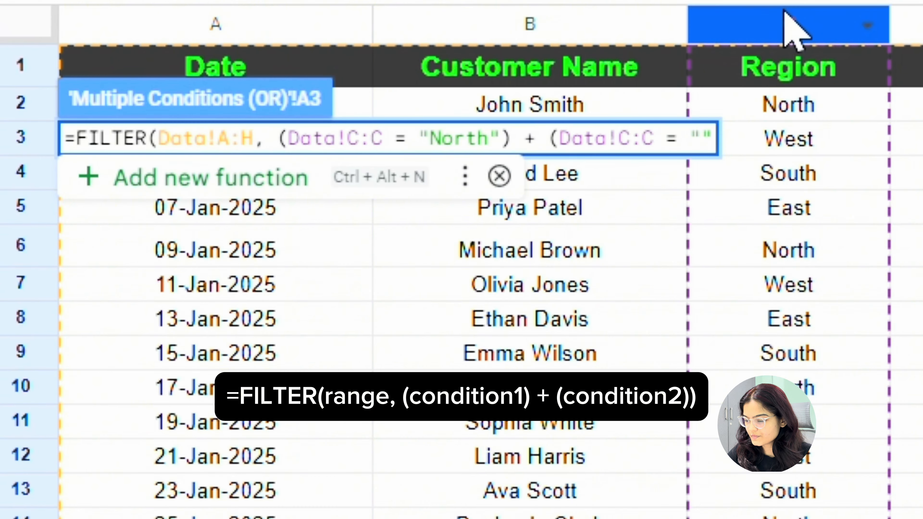
pyautogui.write('West")')
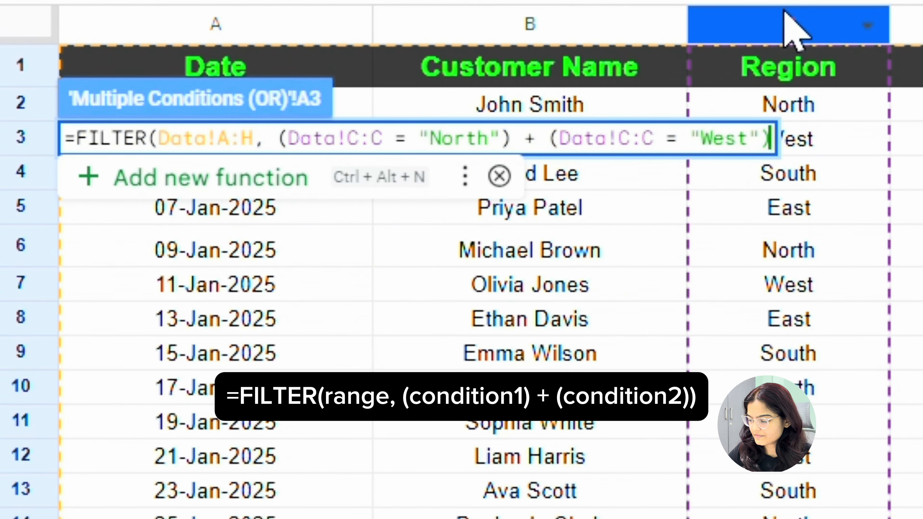
pyautogui.press('Return')
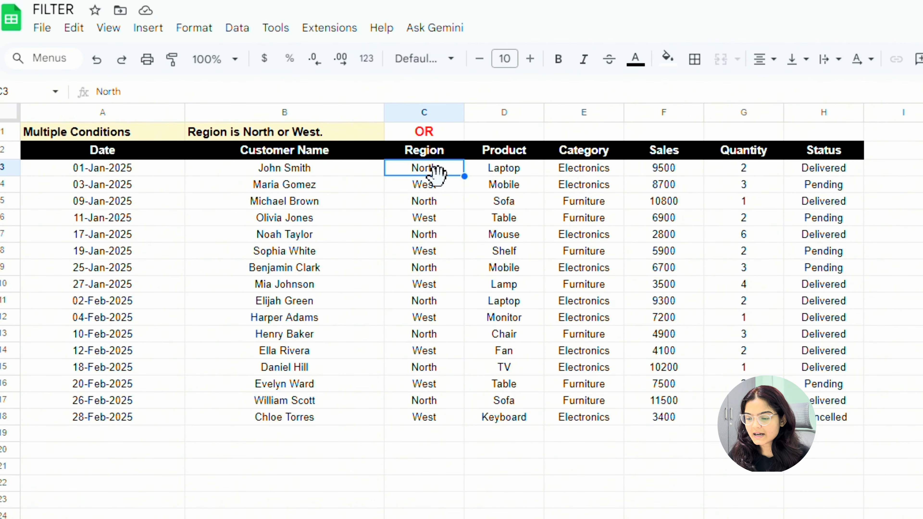
# - Check the Region values in the filtered rows and review the range, both conditions and the plus operator in A3's formula
pyautogui.click(440, 185)
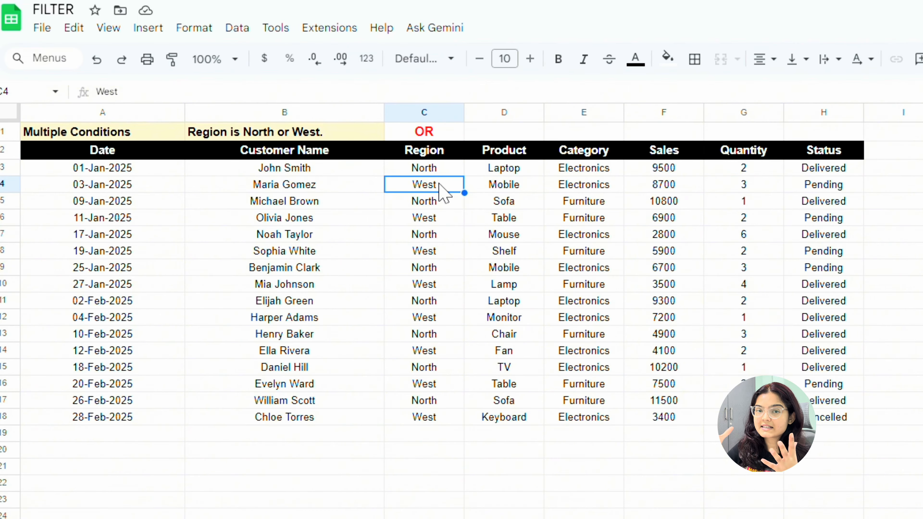
pyautogui.click(141, 169)
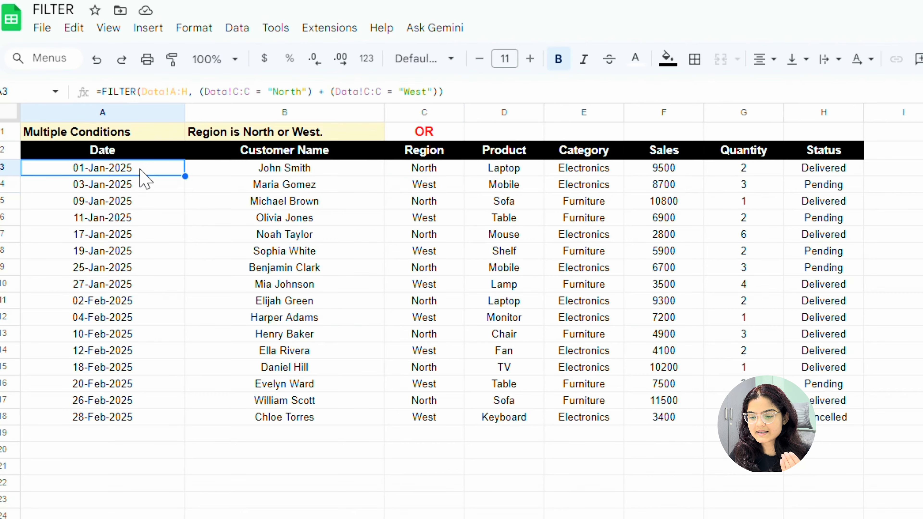
pyautogui.doubleClick(140, 169)
pyautogui.click(97, 171)
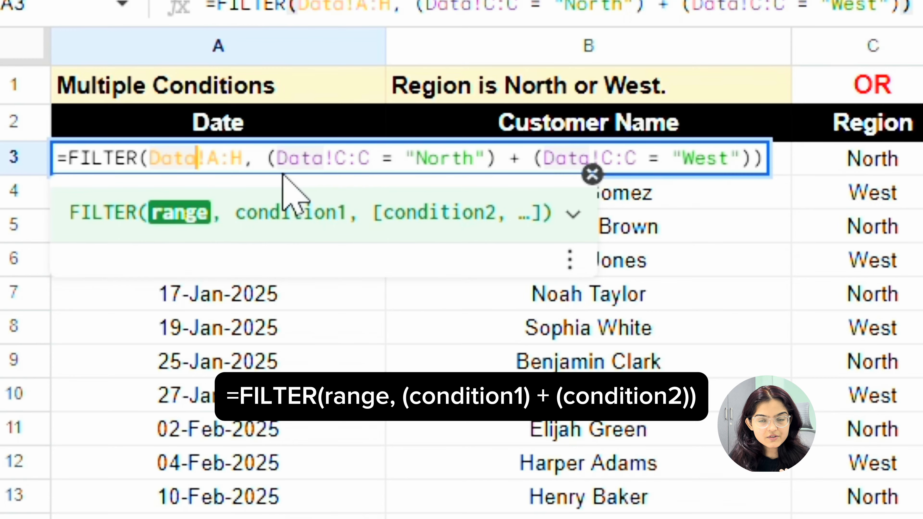
pyautogui.click(278, 160)
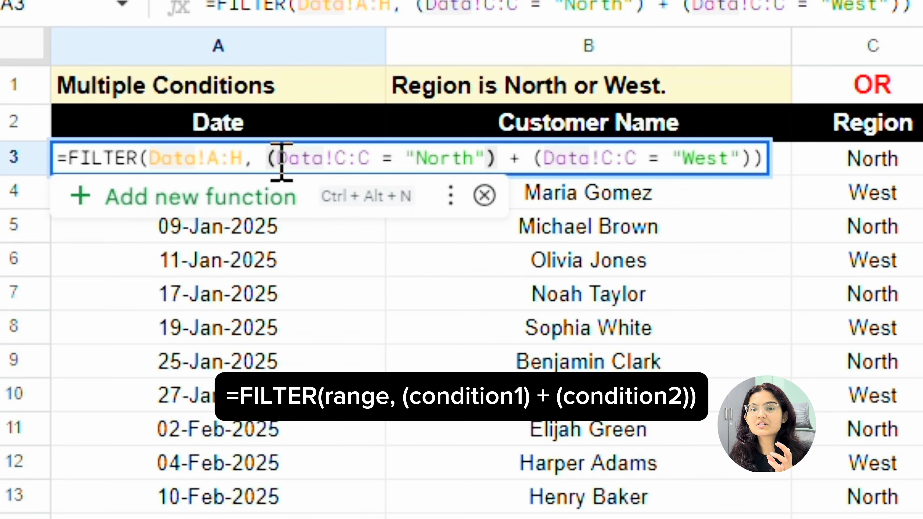
pyautogui.moveTo(278, 160); pyautogui.dragTo(497, 161)
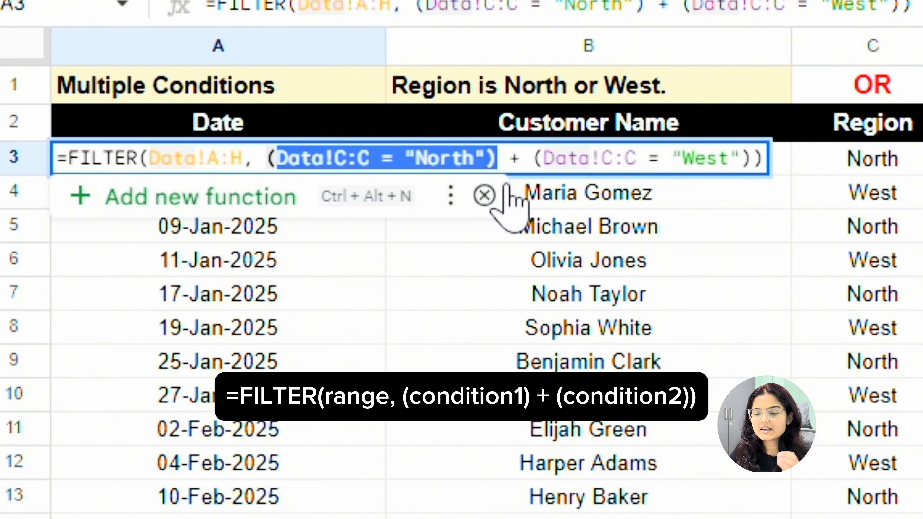
pyautogui.click(519, 158)
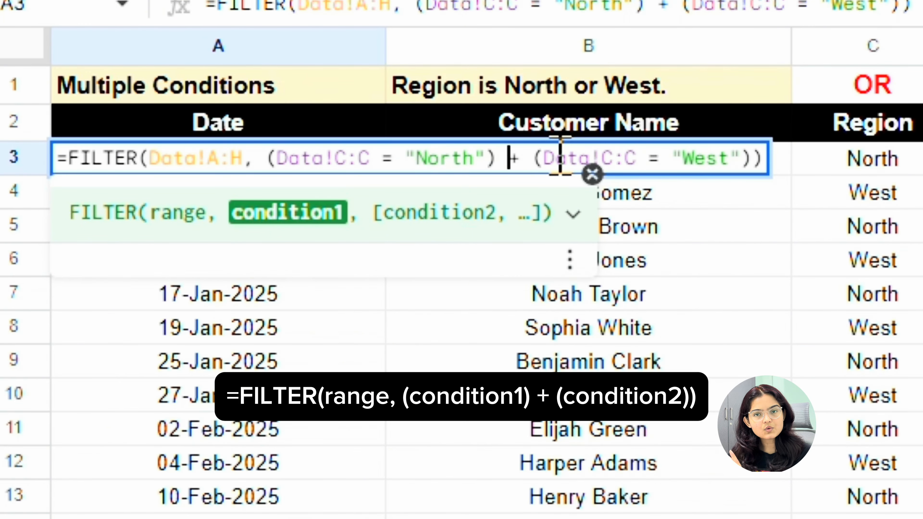
pyautogui.press('Return')
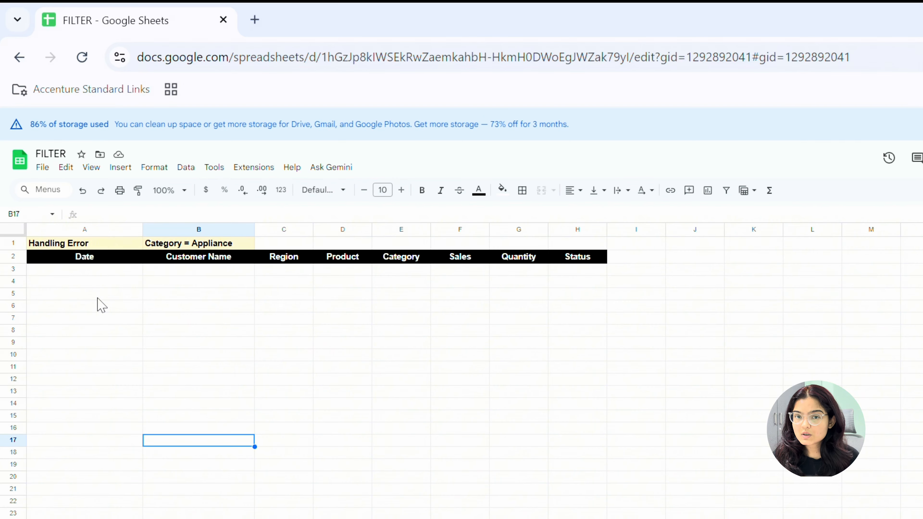
# - Start a FILTER formula in A3 of the Handle Errors sheet with Data!A:H as its range
pyautogui.click(95, 269)
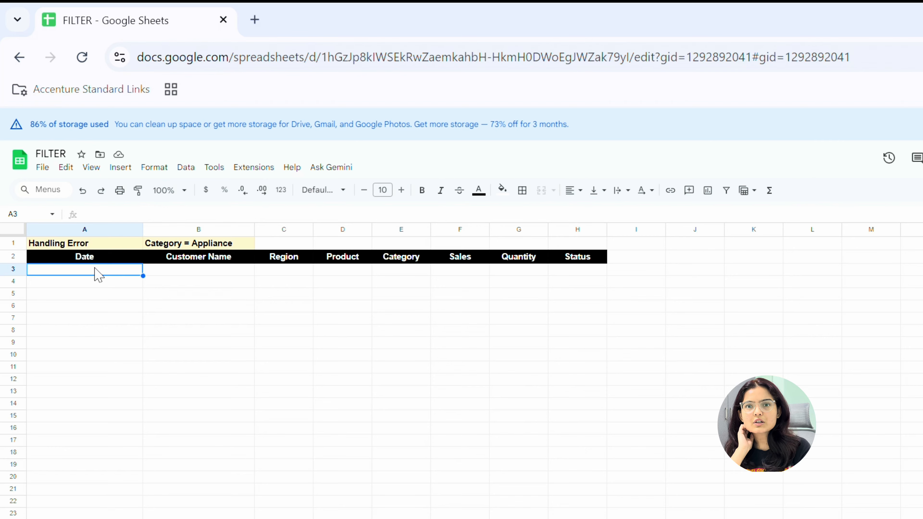
pyautogui.write('=filter')
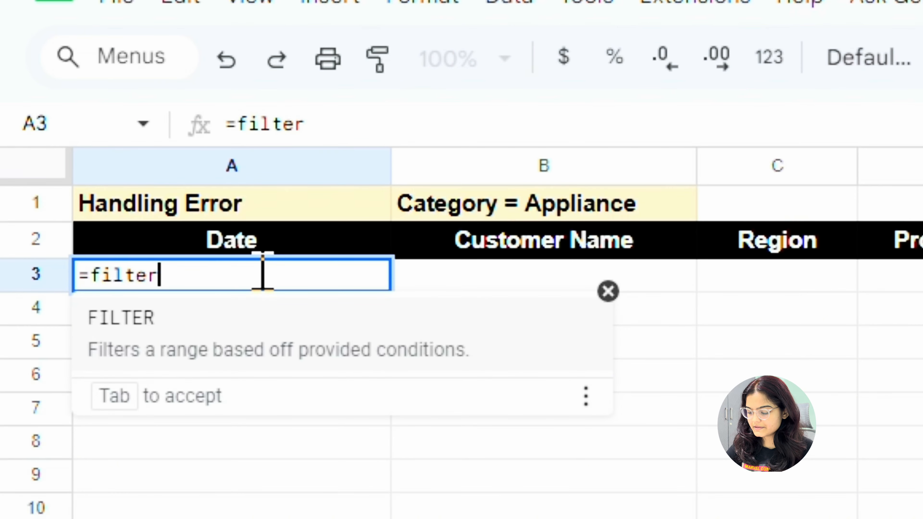
pyautogui.press('Tab')
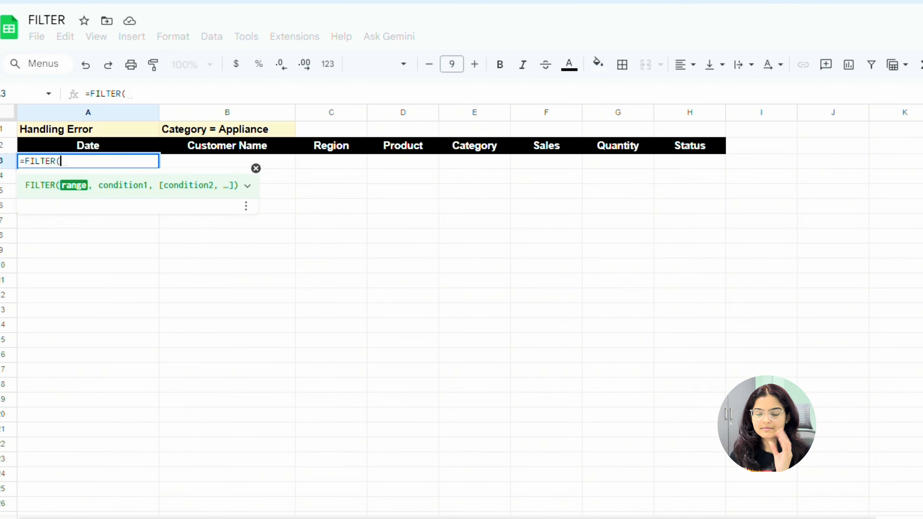
pyautogui.click(76, 518)
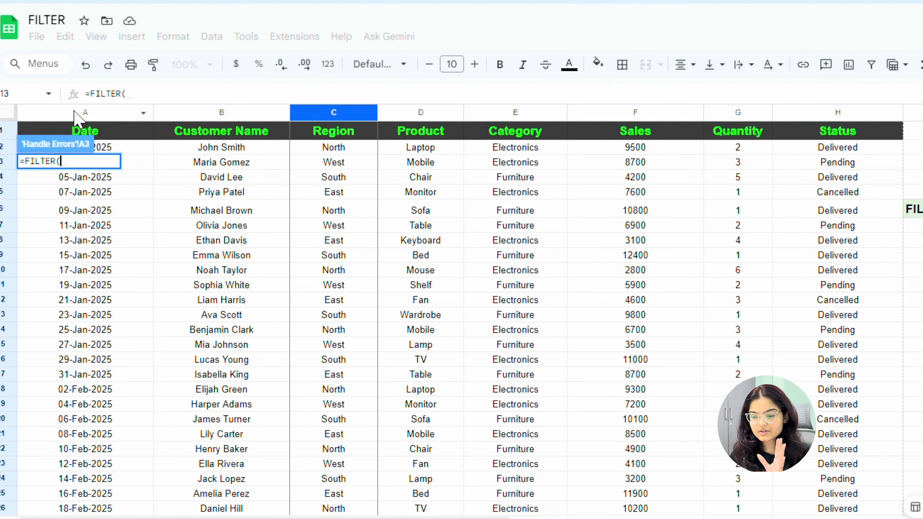
pyautogui.moveTo(75, 114); pyautogui.dragTo(800, 119)
pyautogui.write(',')
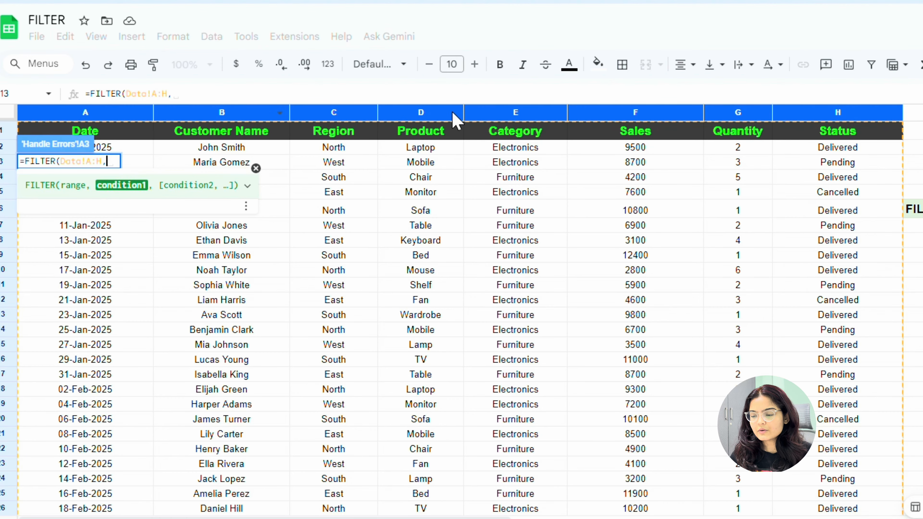
# - Add the condition Data!E:E = "Appliance" to the FILTER formula to match the Category column
pyautogui.click(492, 116)
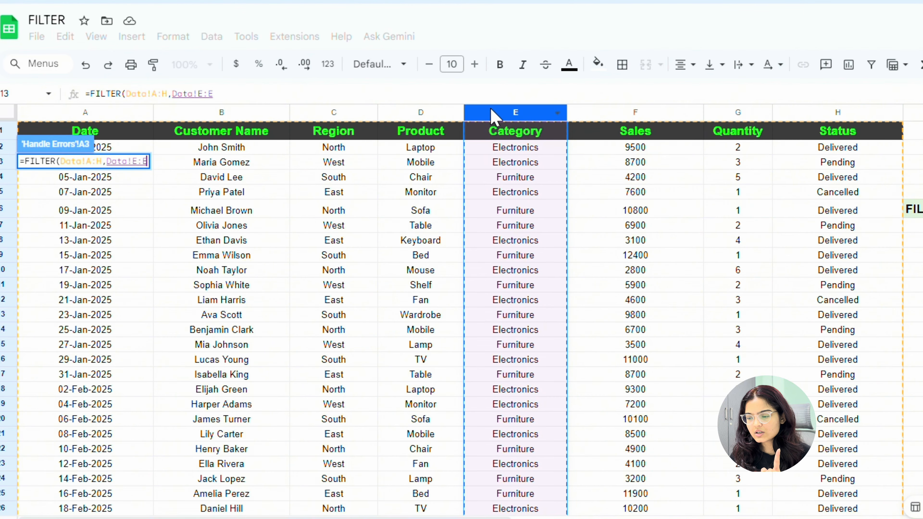
pyautogui.write('= ""')
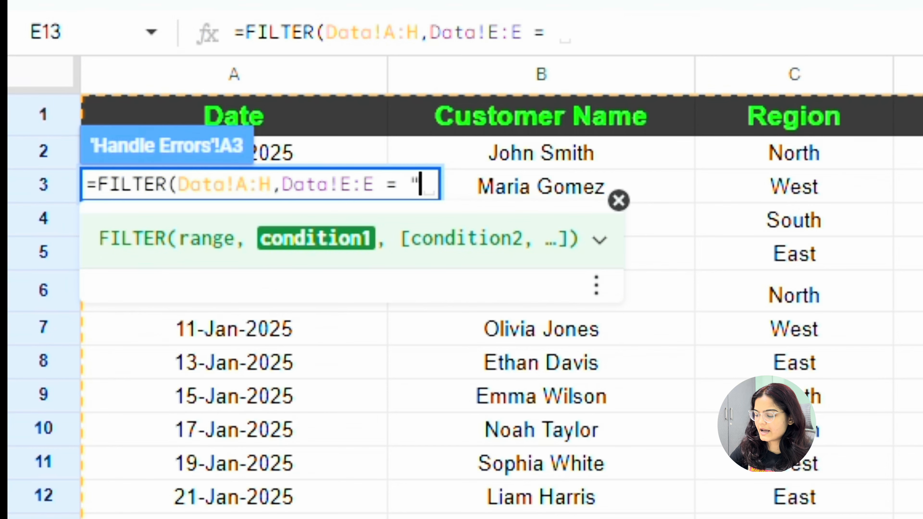
pyautogui.press('Left')
pyautogui.write('Appl')
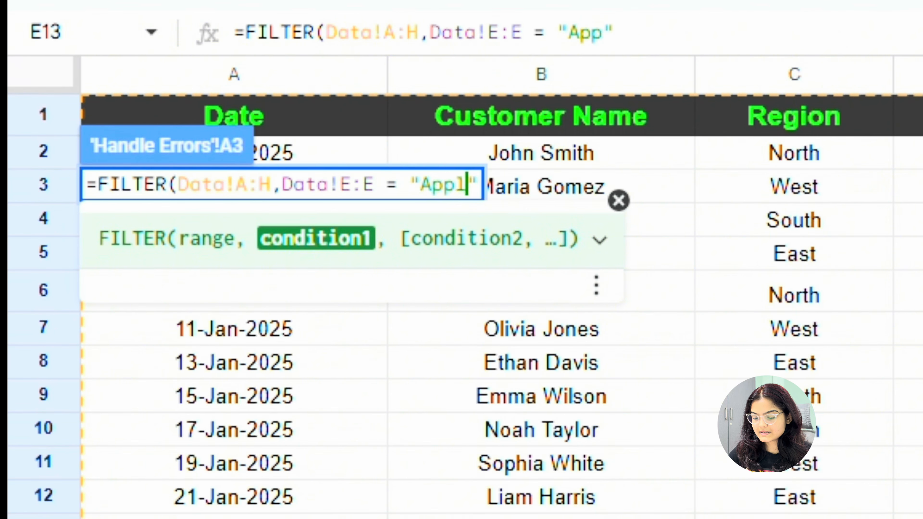
pyautogui.write('iance')
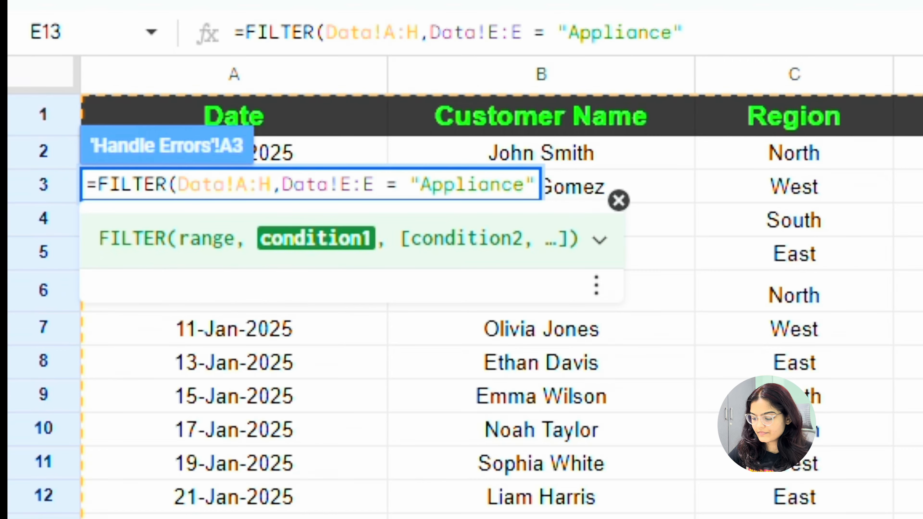
pyautogui.press('Right')
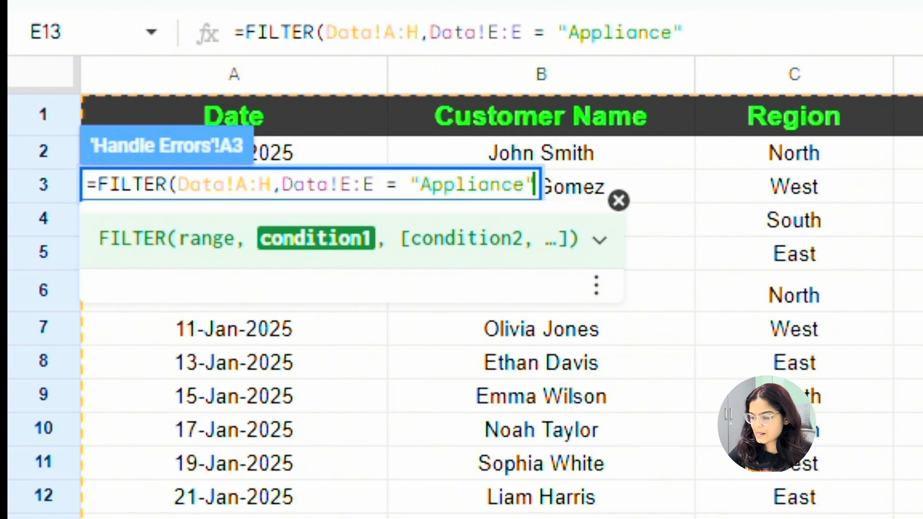
# - Close and enter the Appliance FILTER formula, and read the error details on cell A3
pyautogui.write(')')
pyautogui.press('BackSpace')
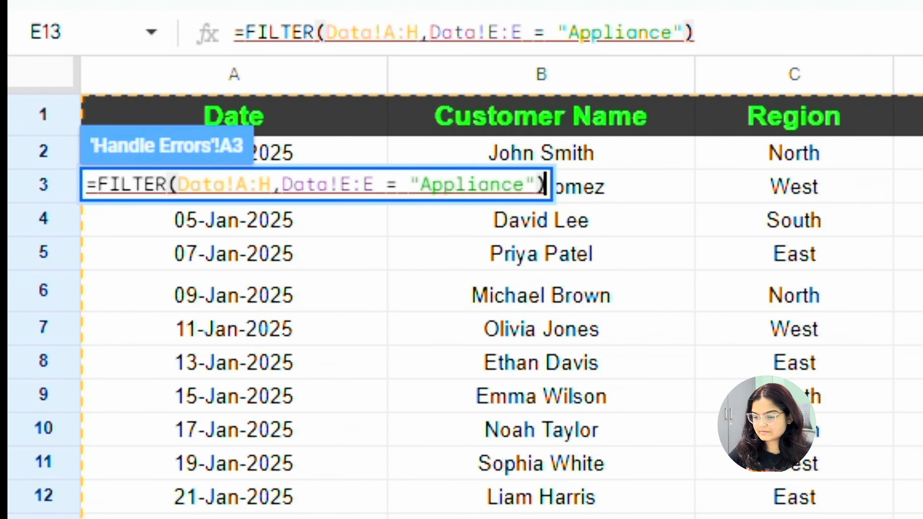
pyautogui.press('Return')
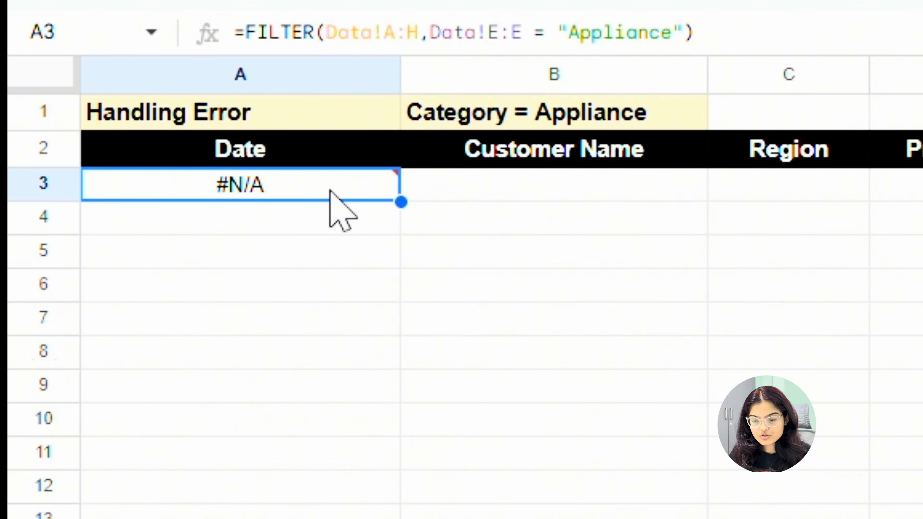
pyautogui.moveTo(331, 189)
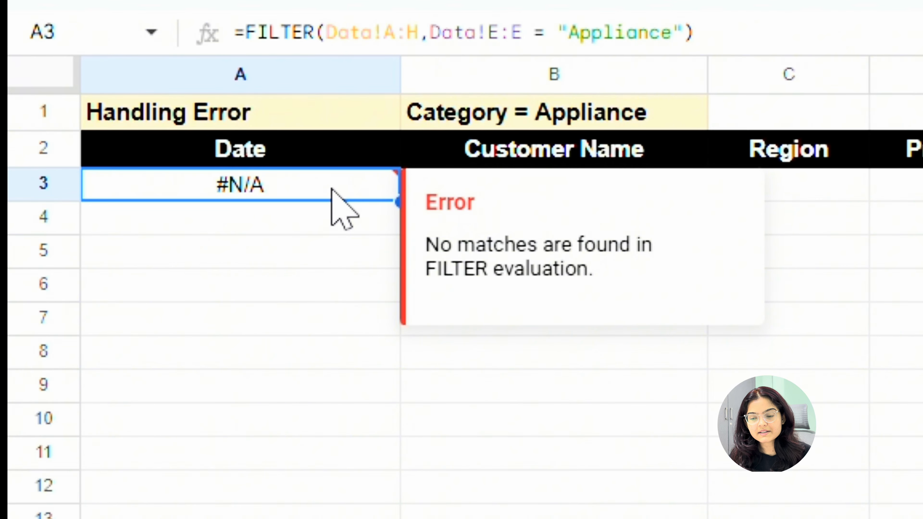
pyautogui.press('Down')
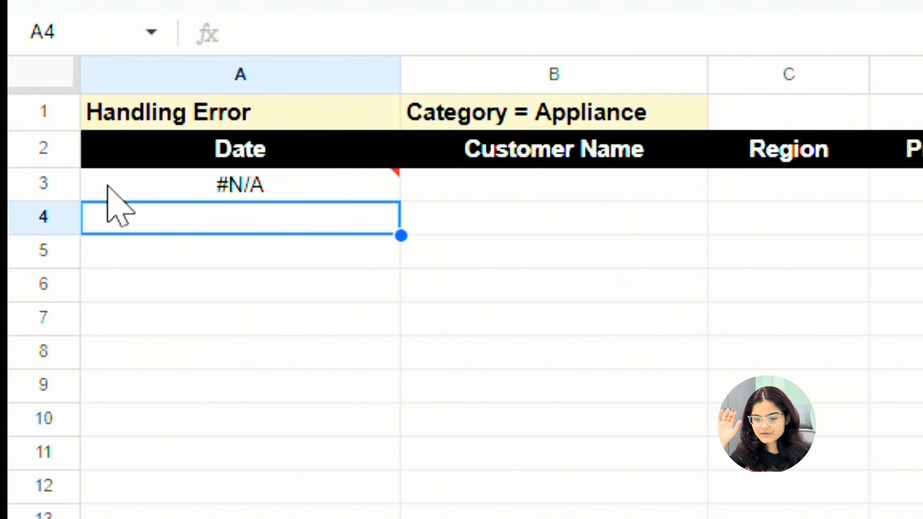
# - Wrap the start of A3's FILTER formula in IFERROR, leaving no space before FILTER
pyautogui.click(109, 188)
pyautogui.doubleClick(111, 186)
pyautogui.click(111, 185)
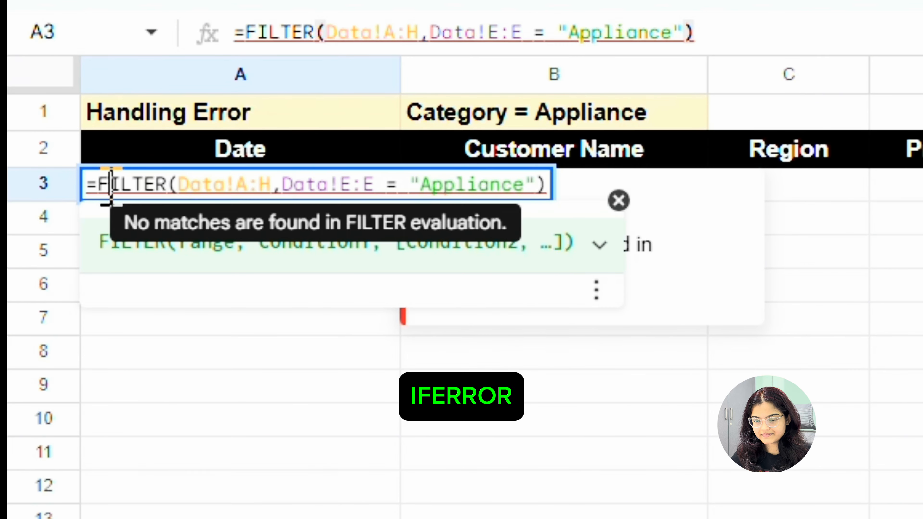
pyautogui.press('Left')
pyautogui.write('Ife')
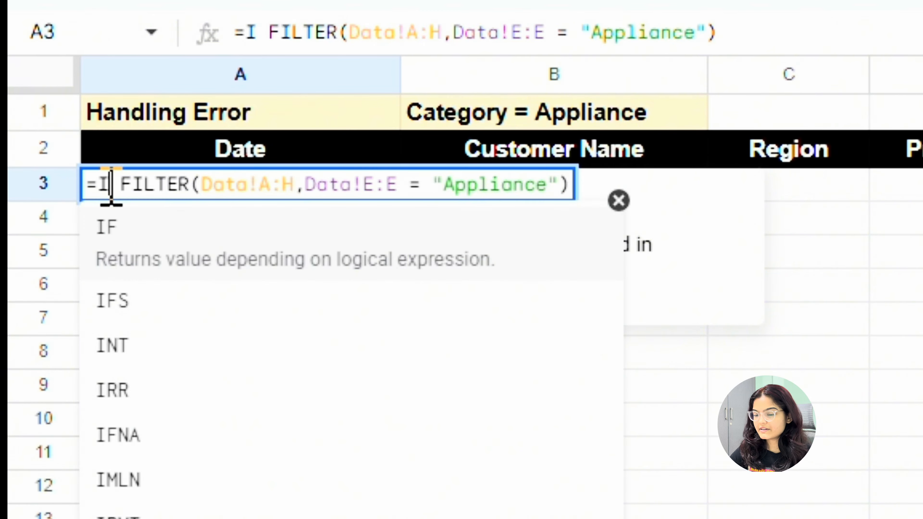
pyautogui.write('rr')
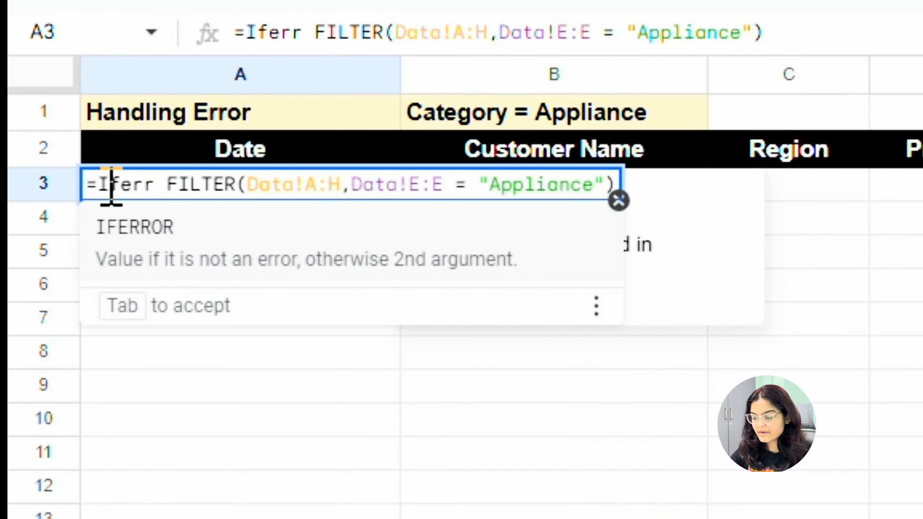
pyautogui.press('Tab')
pyautogui.press('Right')
pyautogui.press('Right')
pyautogui.press('Right')
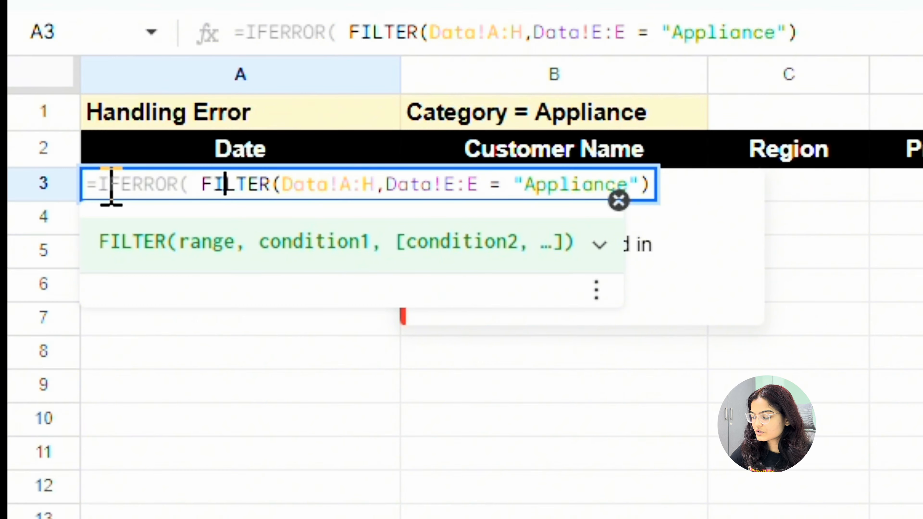
pyautogui.press('Left')
pyautogui.press('BackSpace')
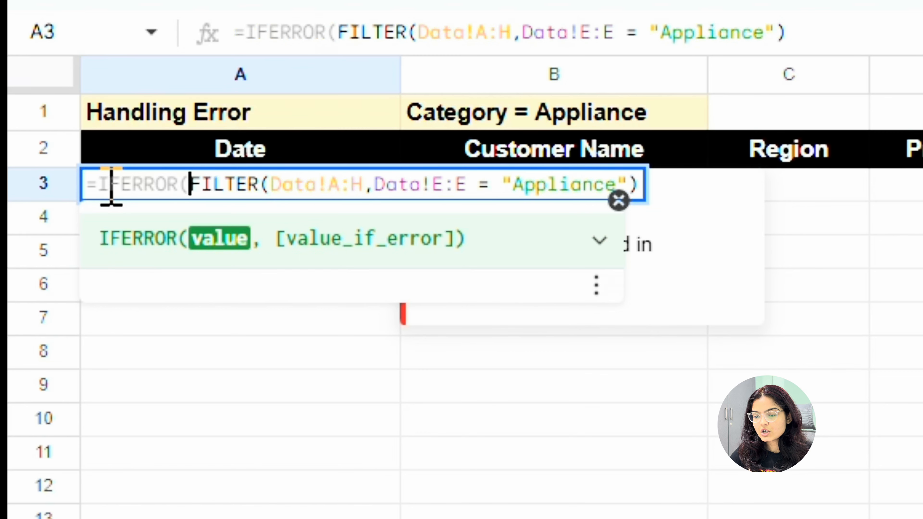
# - Start IFERROR's value_if_error argument after the FILTER function's closing parenthesis
pyautogui.press('Right')
pyautogui.press('Right')
pyautogui.press('Right')
pyautogui.press('Right')
pyautogui.press('Right')
pyautogui.press('Right')
pyautogui.press('Right')
pyautogui.press('Right')
pyautogui.press('Right')
pyautogui.press('Right')
pyautogui.press('Right')
pyautogui.press('Right')
pyautogui.press('Right')
pyautogui.press('Right')
pyautogui.press('Right')
pyautogui.press('Right')
pyautogui.press('Right')
pyautogui.press('Right')
pyautogui.press('Right')
pyautogui.press('Right')
pyautogui.press('Right')
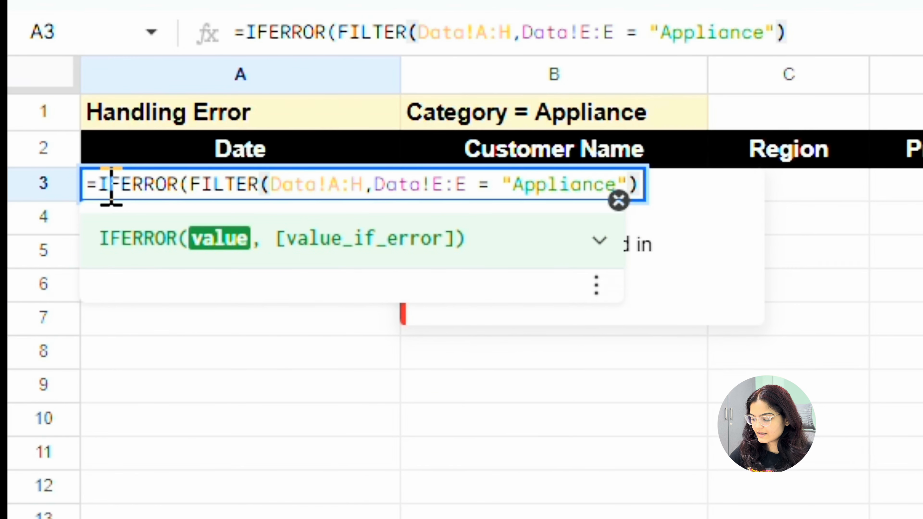
pyautogui.moveTo(190, 184); pyautogui.dragTo(638, 182)
pyautogui.press('Right')
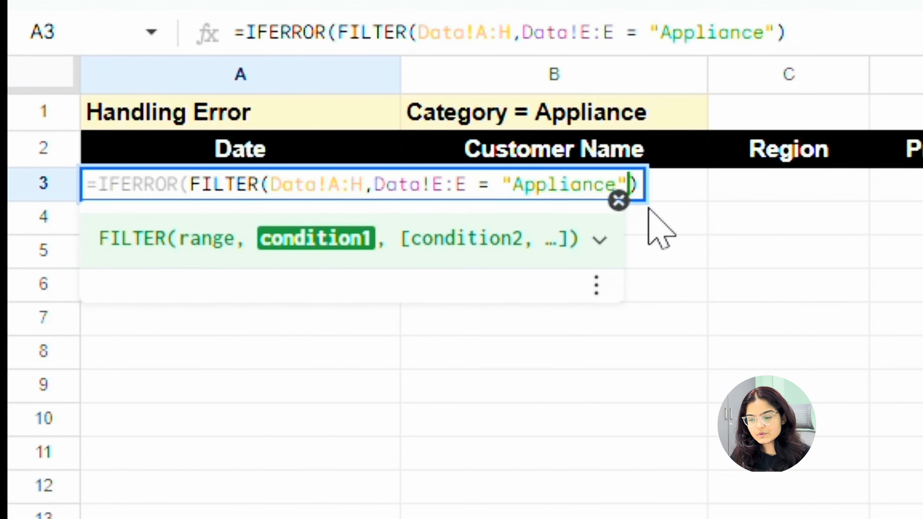
pyautogui.press('Right')
pyautogui.write(',')
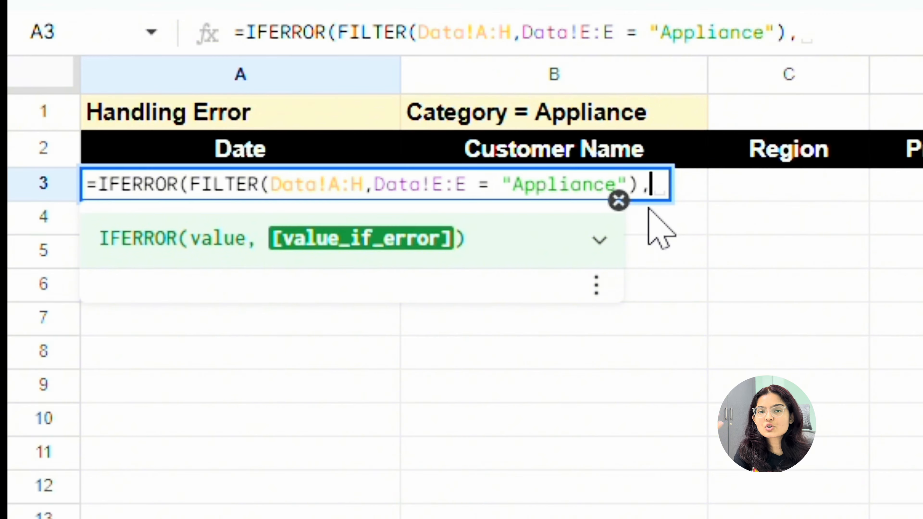
# - Set the IFERROR fallback text to "No records Found", close and enter the formula, and select A3
pyautogui.write('"')
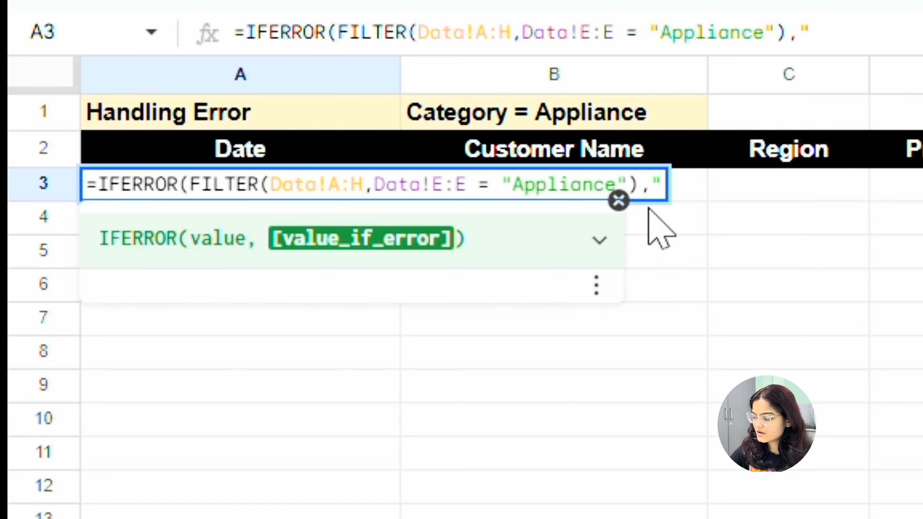
pyautogui.write('"')
pyautogui.press('Left')
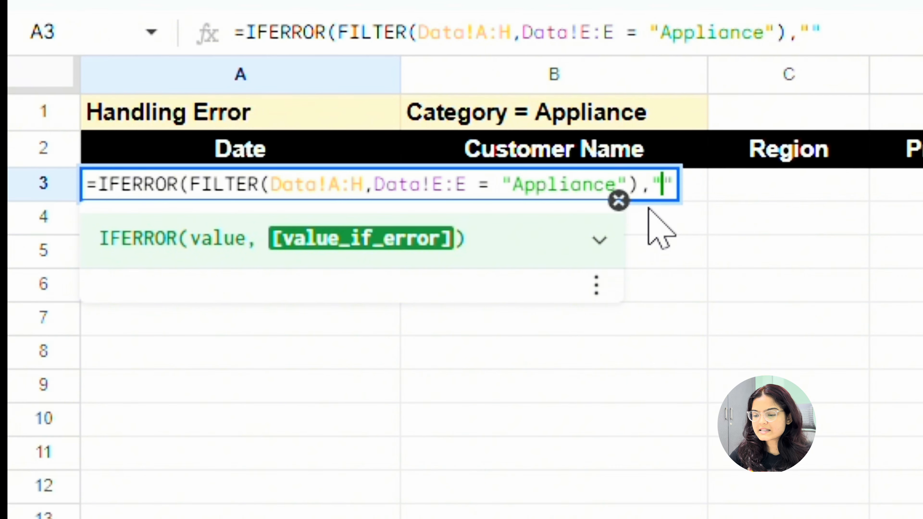
pyautogui.write('No record')
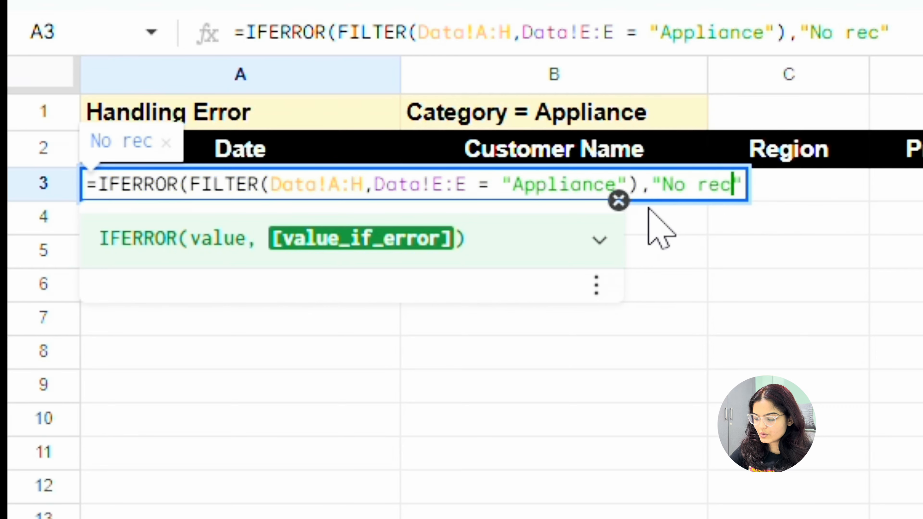
pyautogui.write('s Found"')
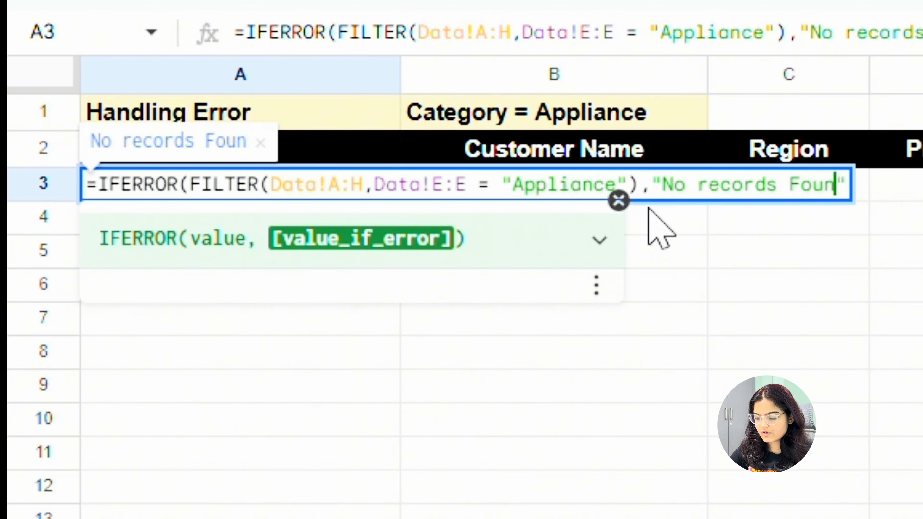
pyautogui.write(')')
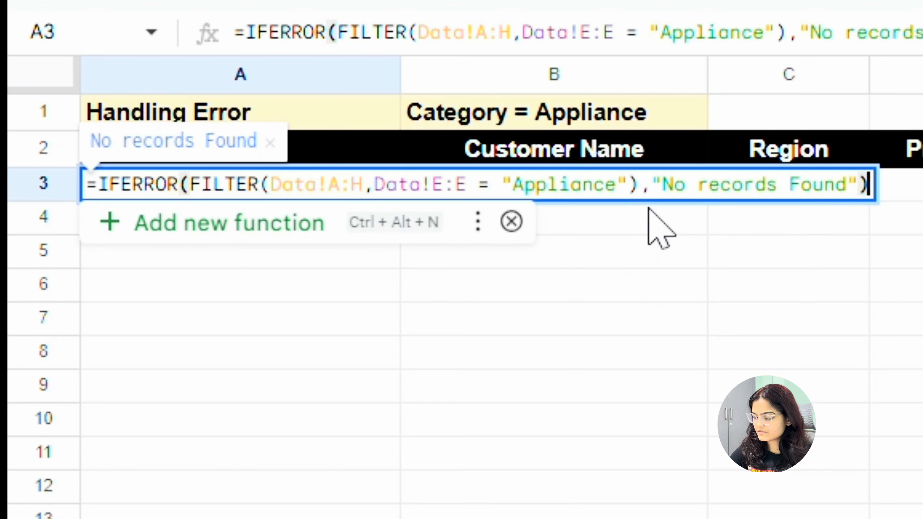
pyautogui.press('Return')
pyautogui.click(251, 378)
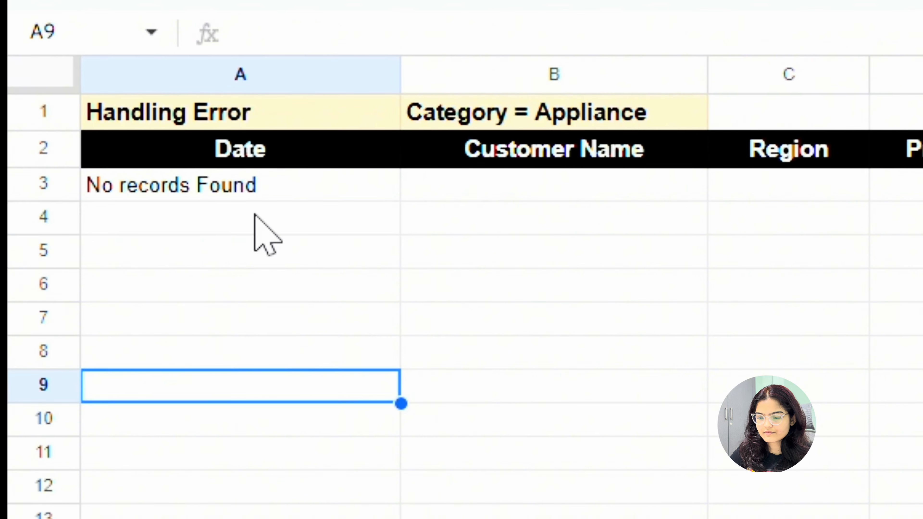
pyautogui.click(264, 190)
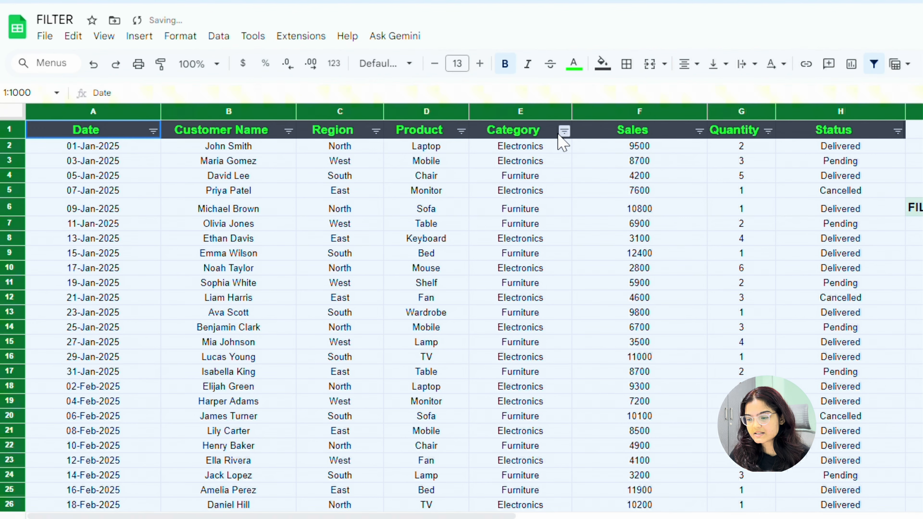
# - Check the Category column's filter values on the Data sheet and reopen A3's IFERROR formula for review
pyautogui.click(564, 131)
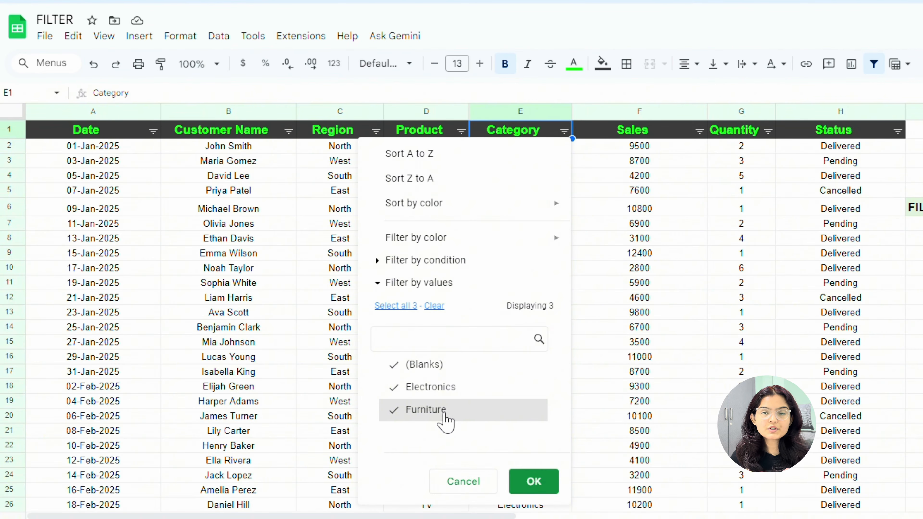
pyautogui.click(591, 348)
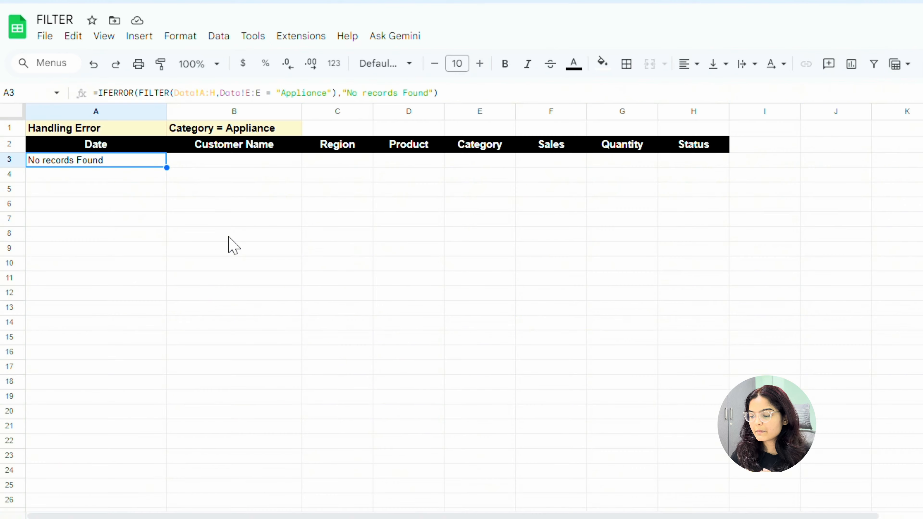
pyautogui.doubleClick(146, 162)
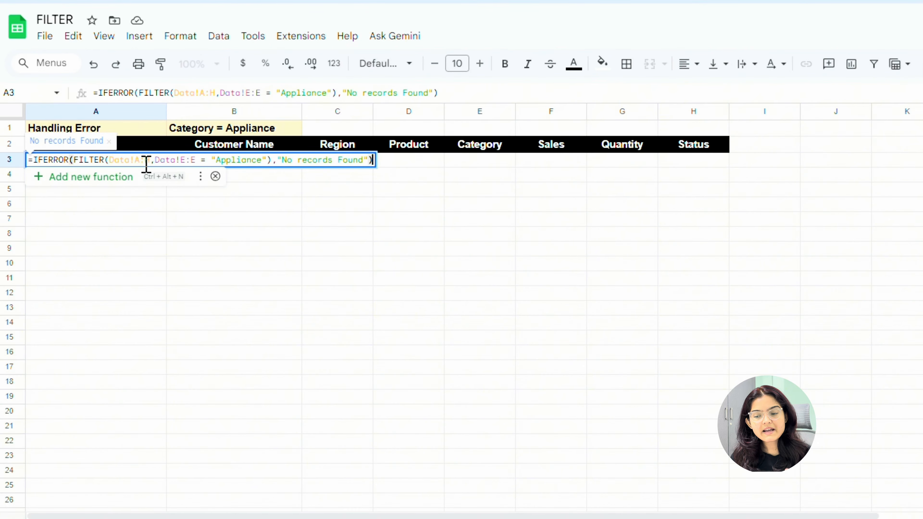